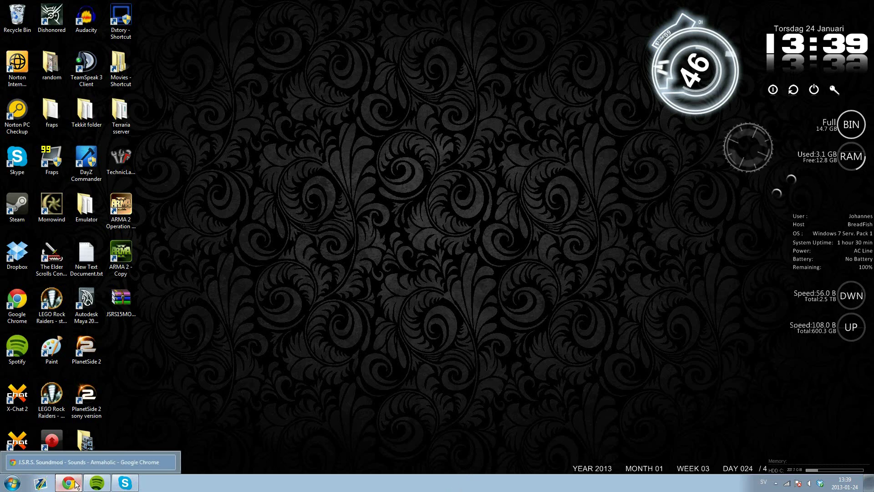
- Restore the Armaholic J.S.R.S. Soundmod page, read down to the mirrors, then minimize the browser
click(87, 462)
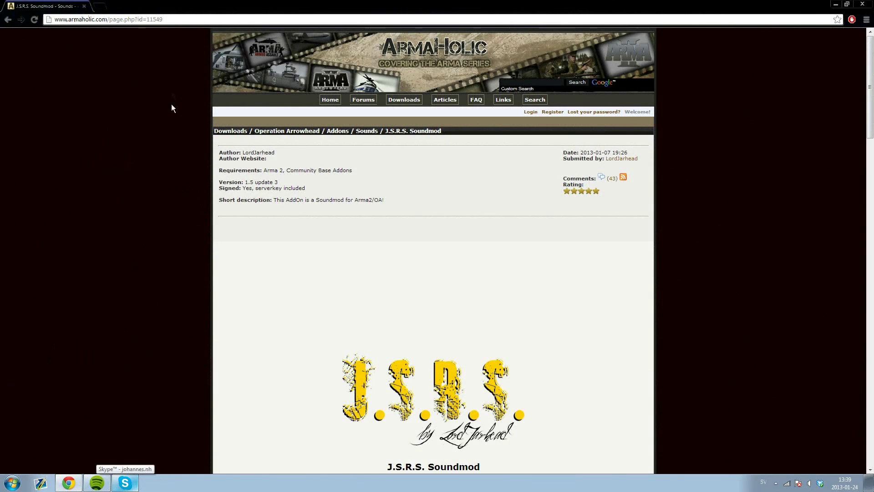
scroll(183, 216, down, 8)
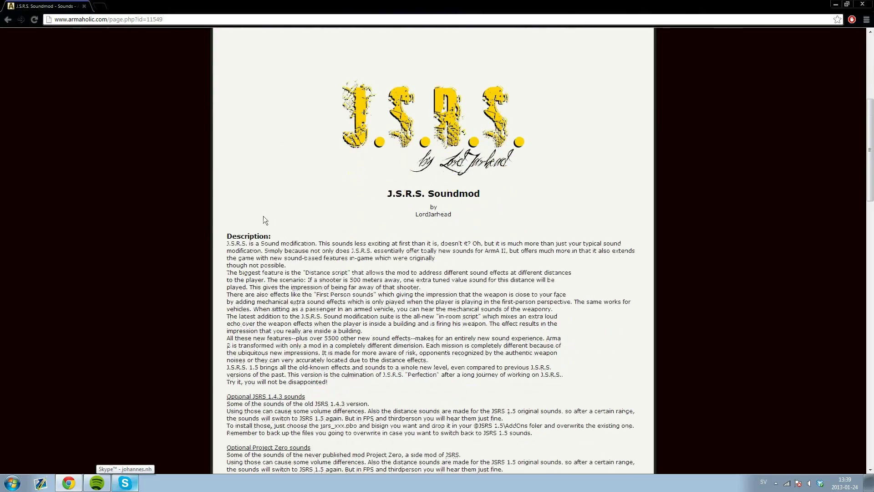
scroll(249, 239, down, 5)
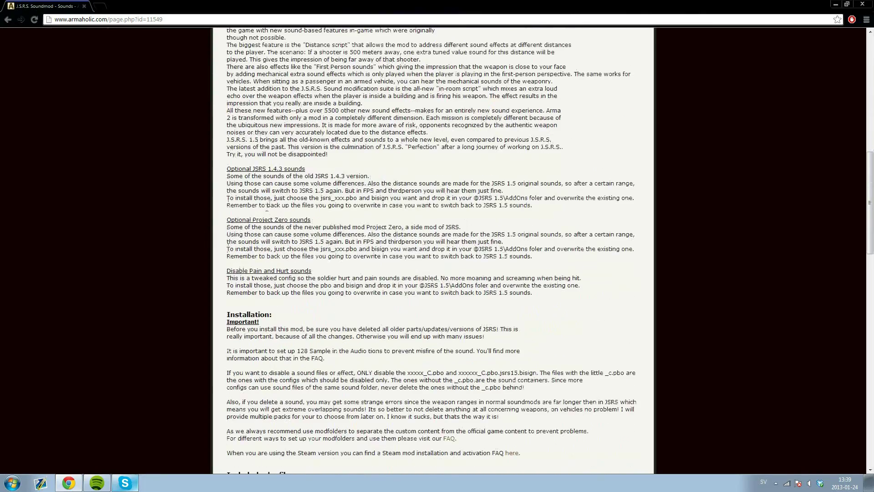
scroll(250, 239, down, 5)
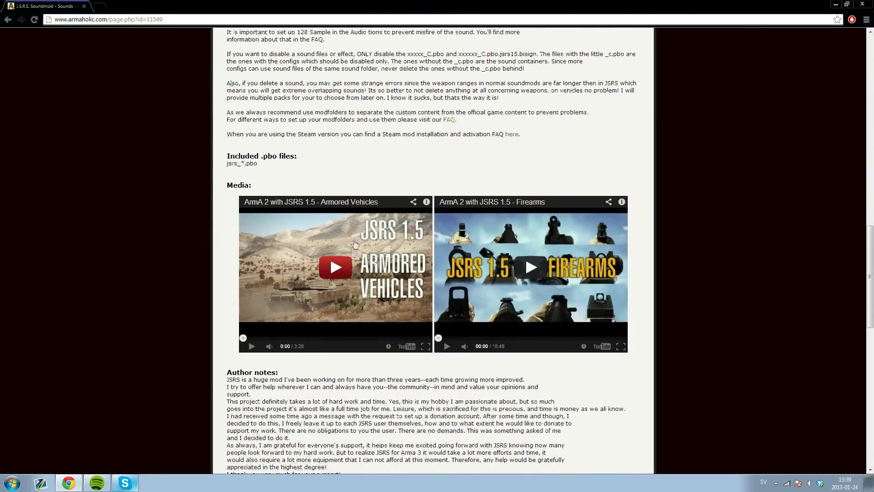
scroll(511, 281, down, 4)
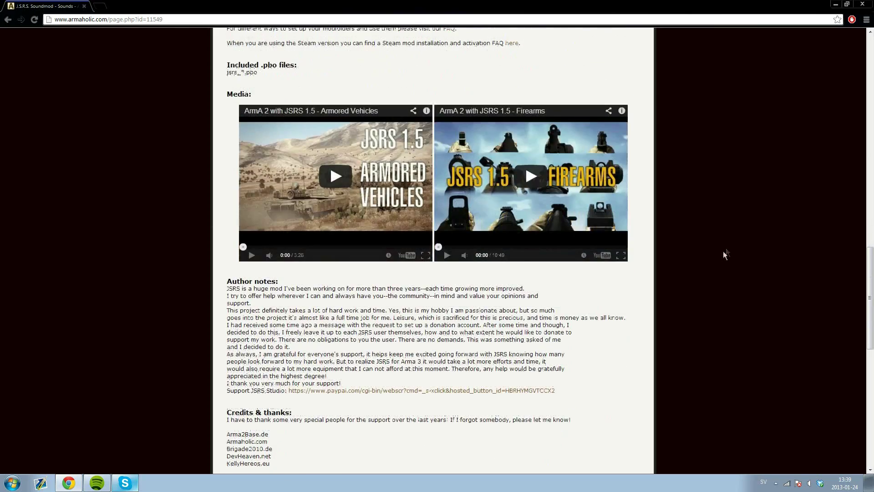
scroll(348, 256, down, 7)
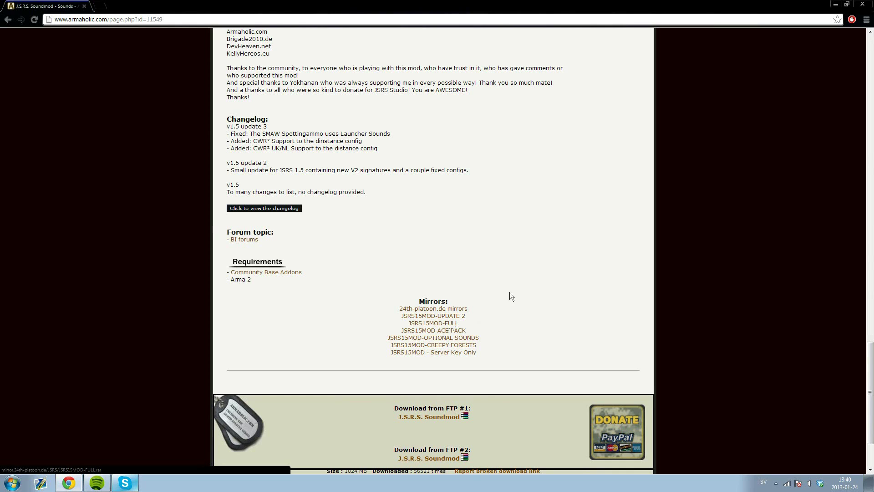
click(834, 4)
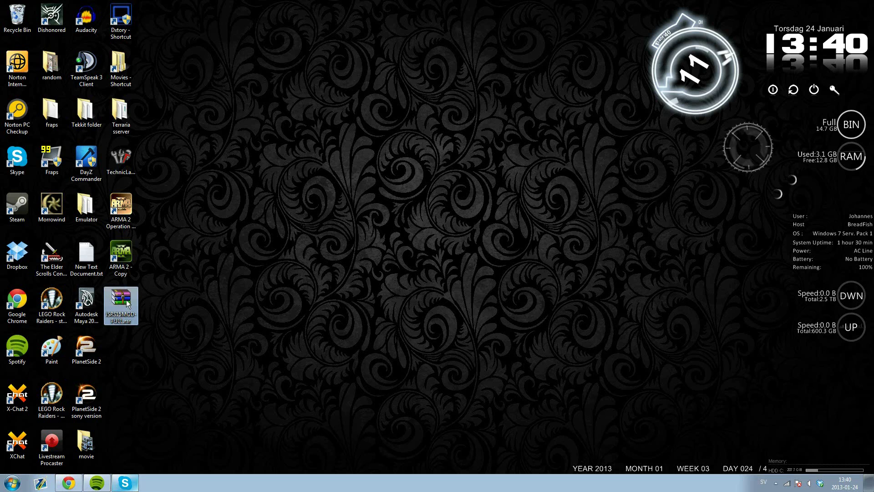
- Open JSRS15MOD-FULL.rar in WinRAR, dismiss the license reminder, and enter its JSRS15MOD-FULL folder
drag(127, 299, 156, 299)
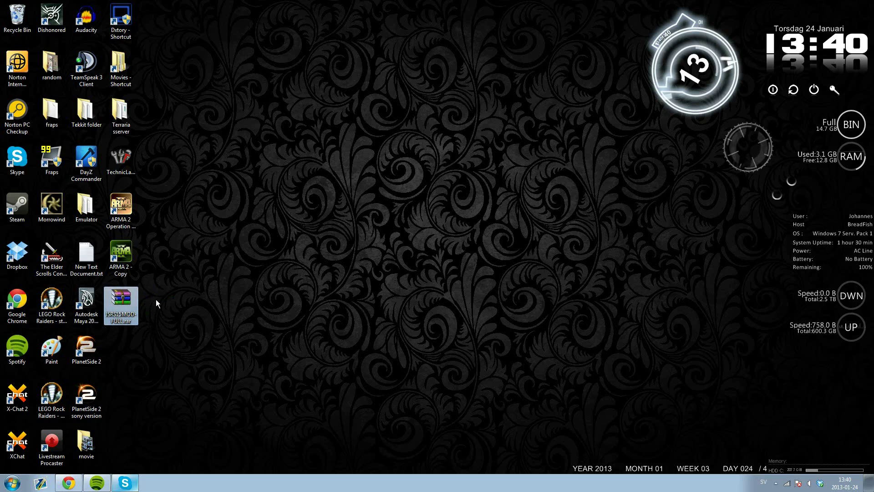
right_click(120, 299)
click(157, 127)
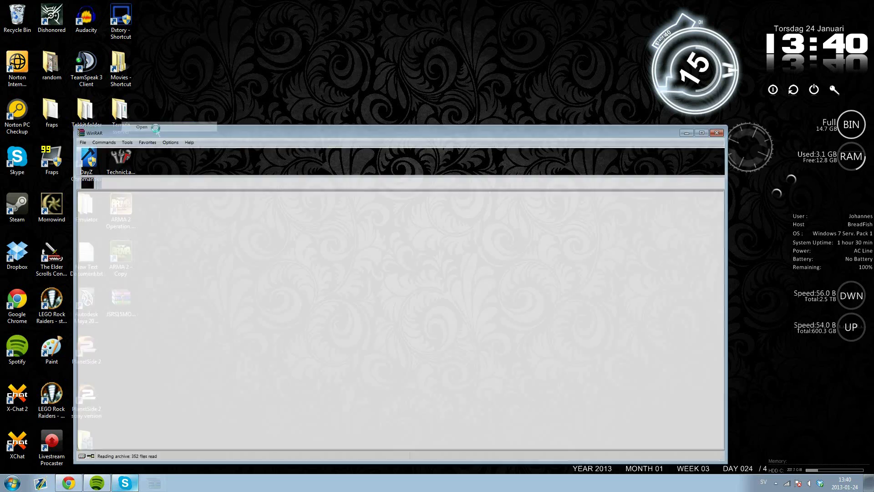
drag(357, 129, 432, 45)
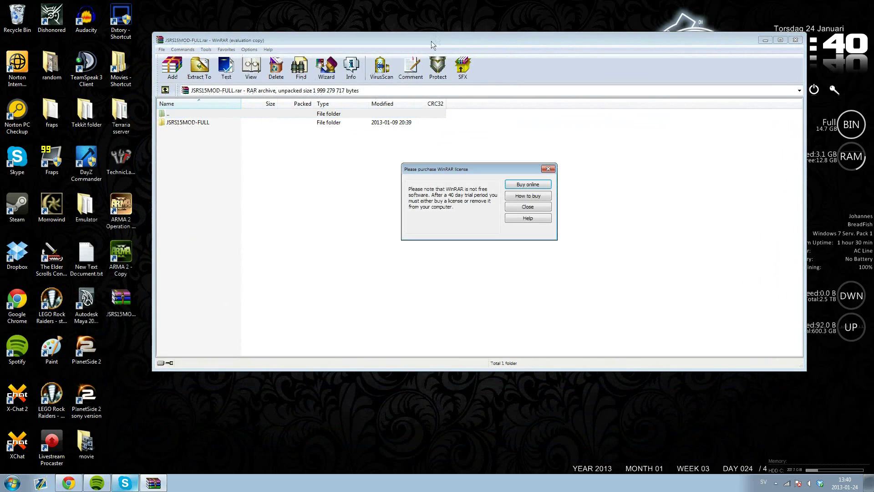
click(537, 207)
drag(281, 137, 389, 46)
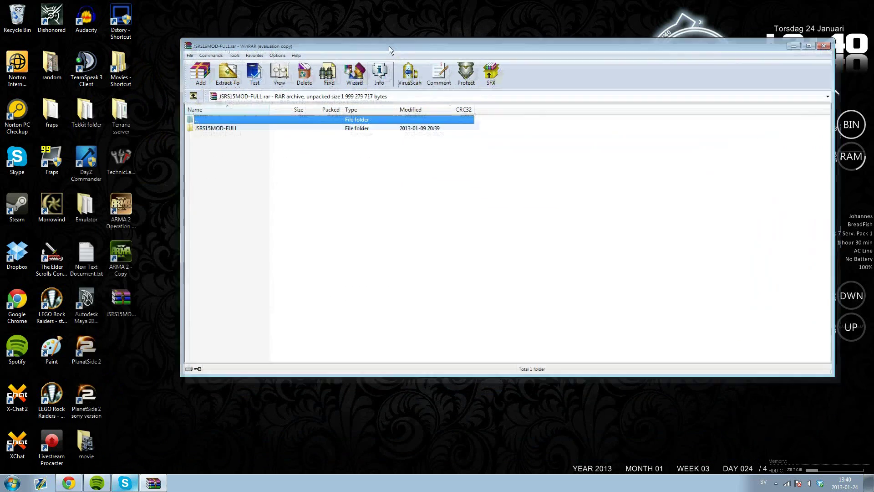
double_click(215, 128)
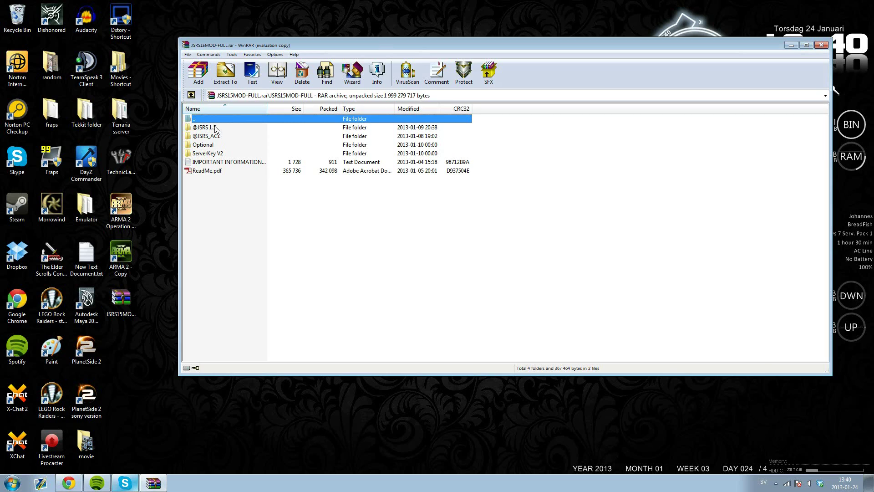
- Look inside the archive's ServerKey V2 folder and return to the main folder
click(215, 129)
click(216, 136)
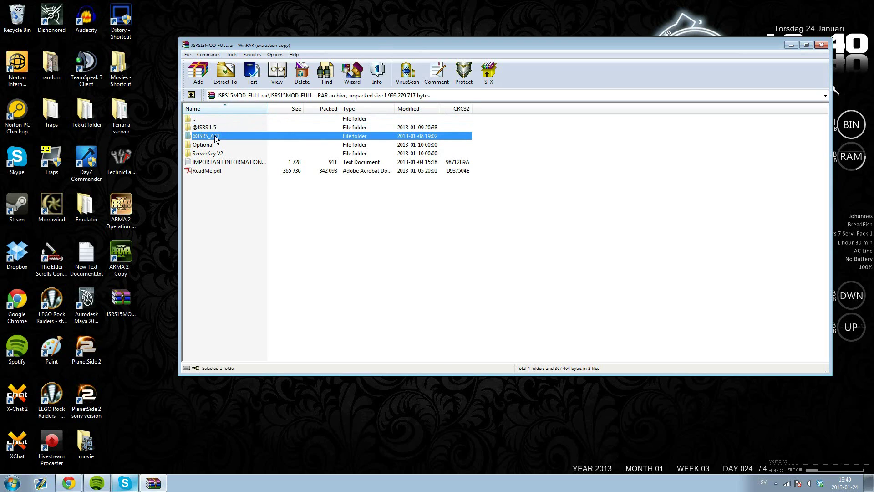
double_click(211, 154)
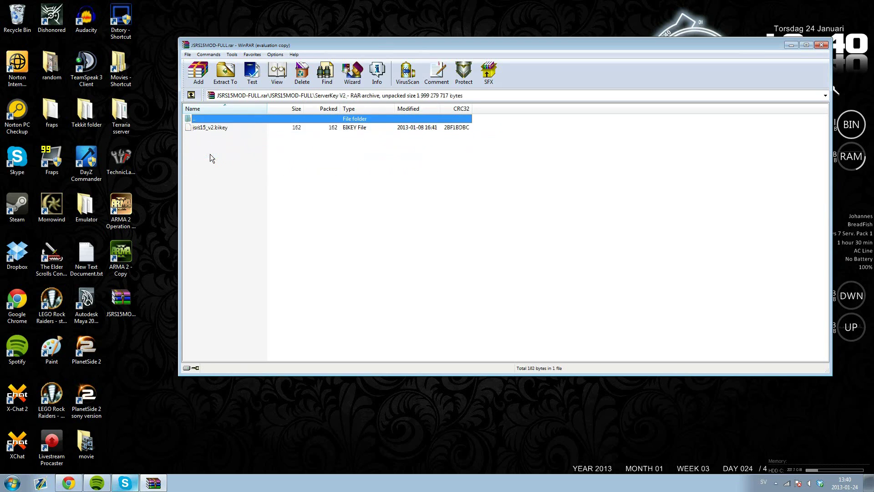
click(192, 95)
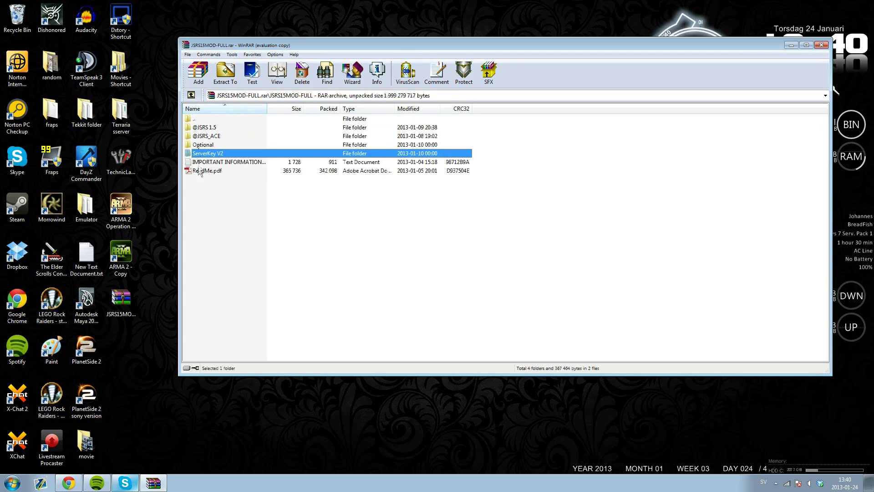
click(205, 129)
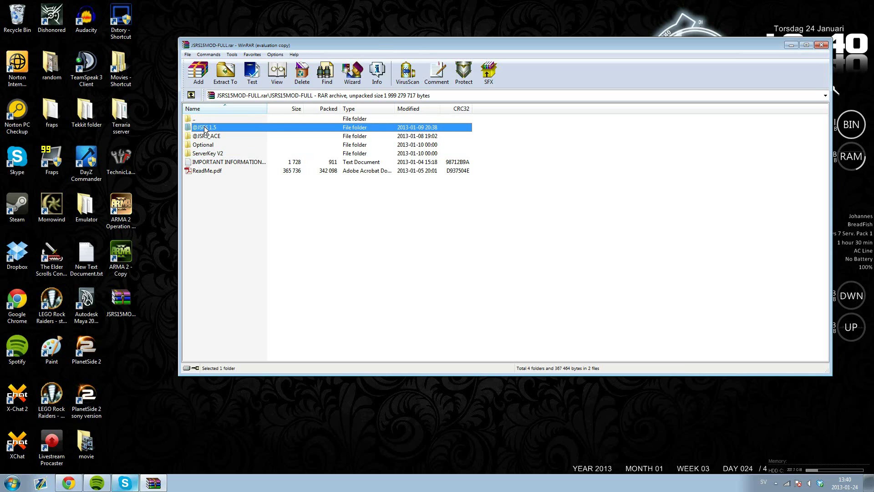
click(205, 136)
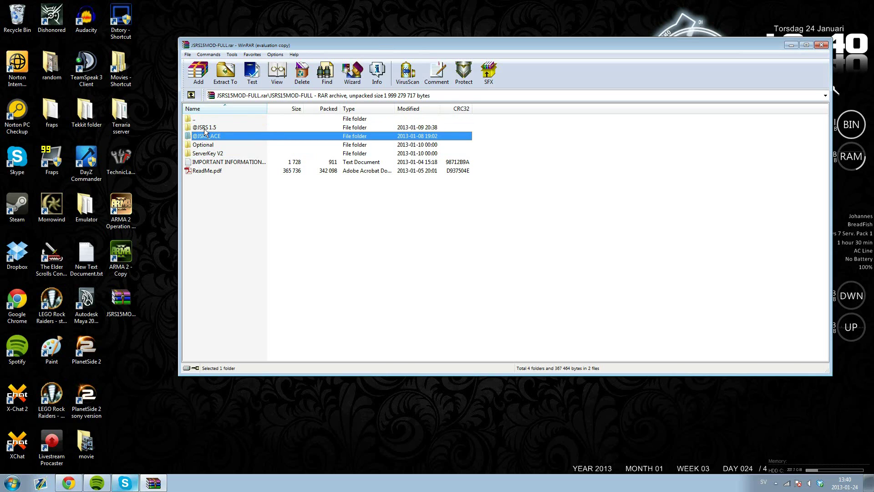
click(212, 129)
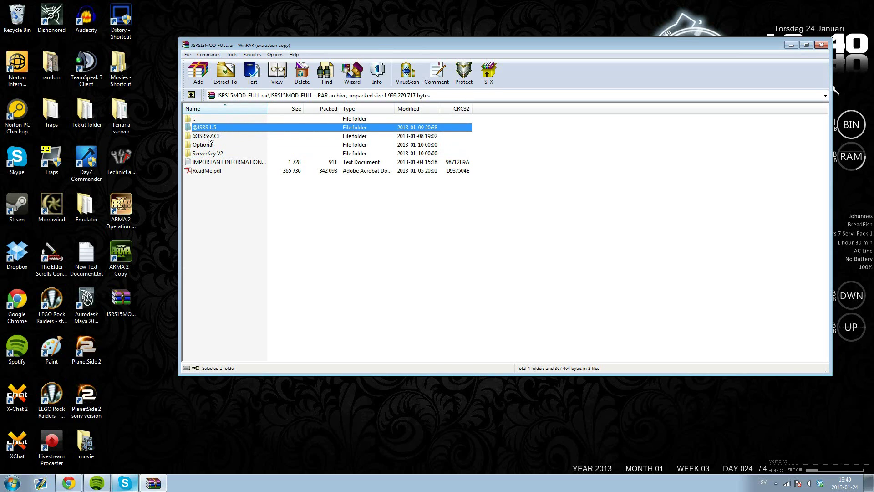
ctrl+click(209, 138)
right_click(209, 136)
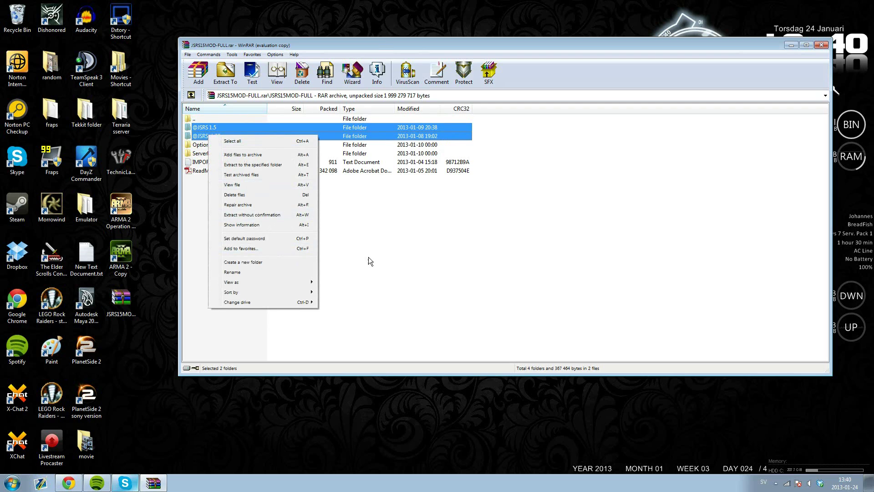
click(356, 239)
click(207, 135)
click(84, 485)
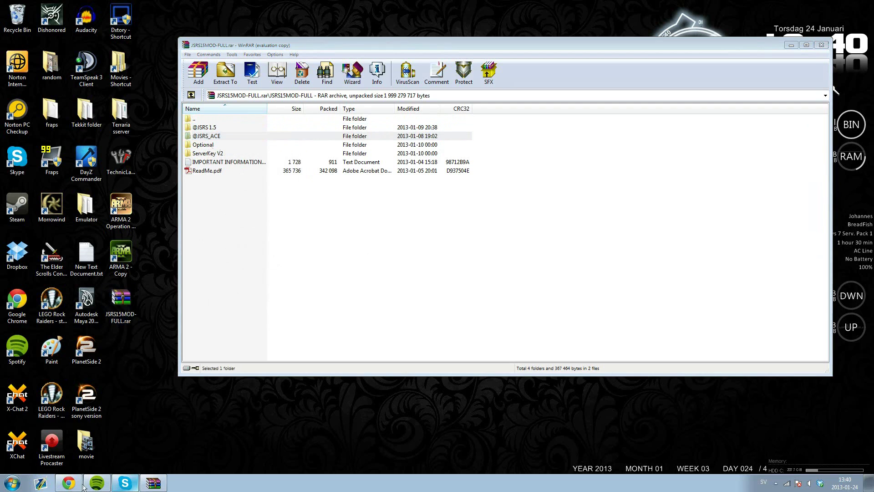
key(super)
- Browse to E:\steam\steamapps\common\Arma 2 Operation Arrowhead in a Computer window
click(144, 363)
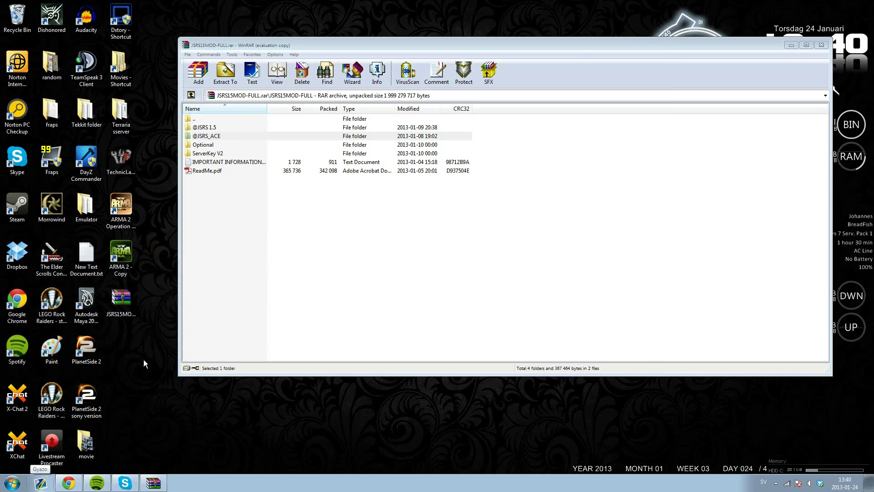
double_click(377, 109)
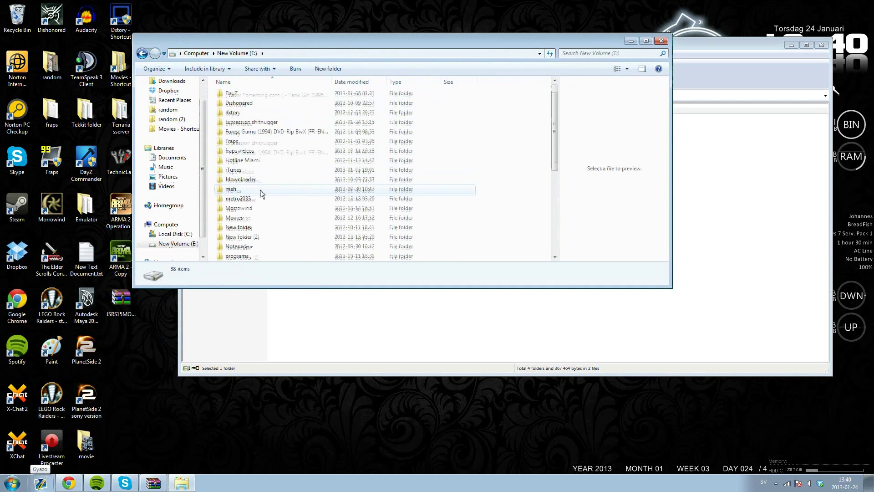
scroll(262, 194, down, 4)
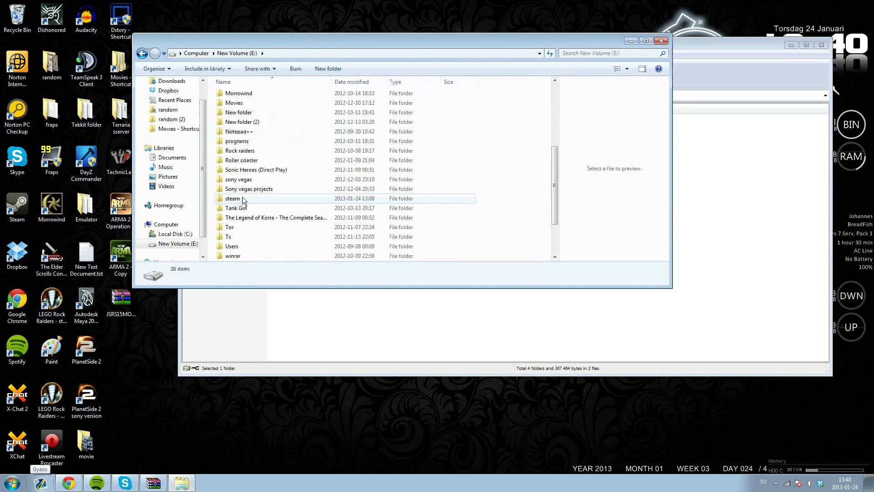
double_click(242, 199)
scroll(247, 191, down, 1)
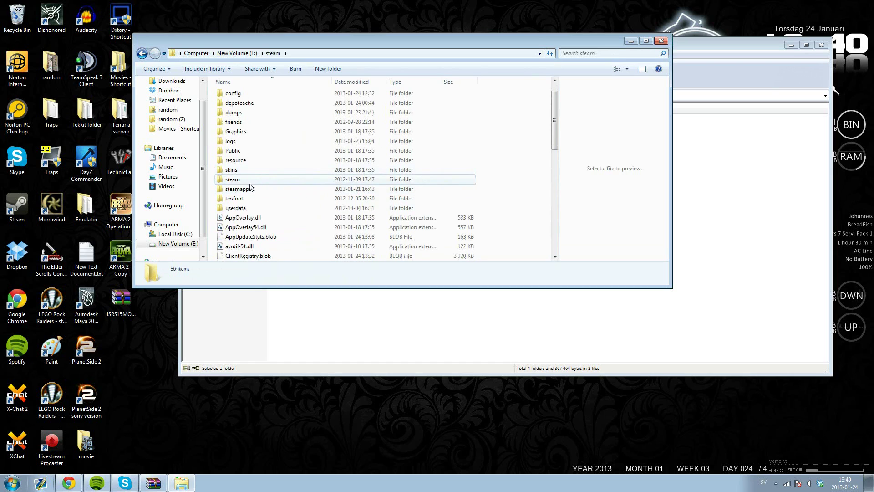
double_click(249, 189)
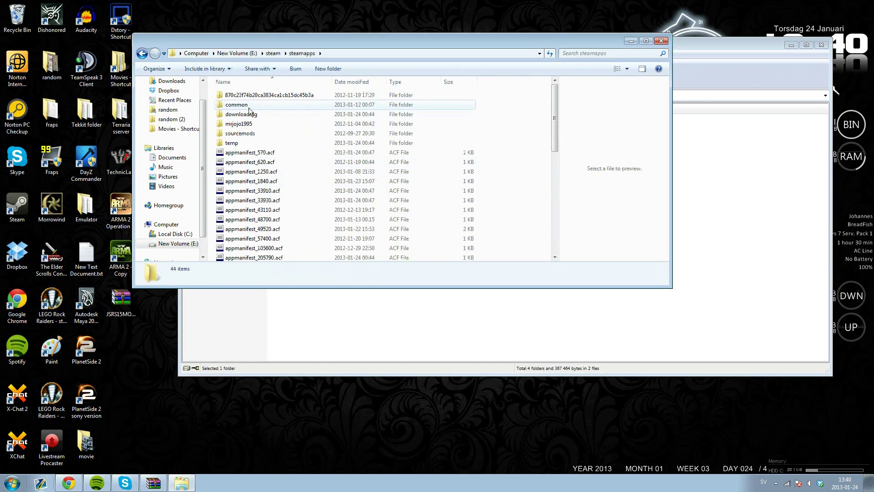
double_click(250, 107)
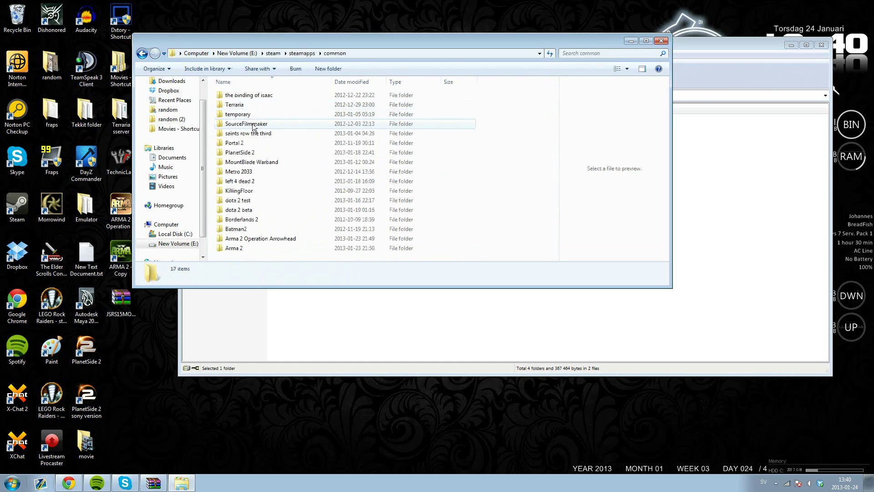
double_click(257, 238)
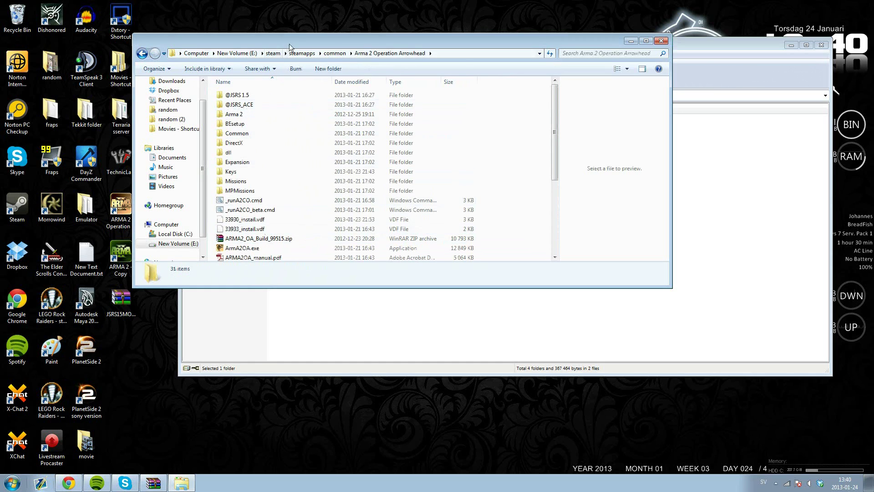
drag(292, 43, 308, 191)
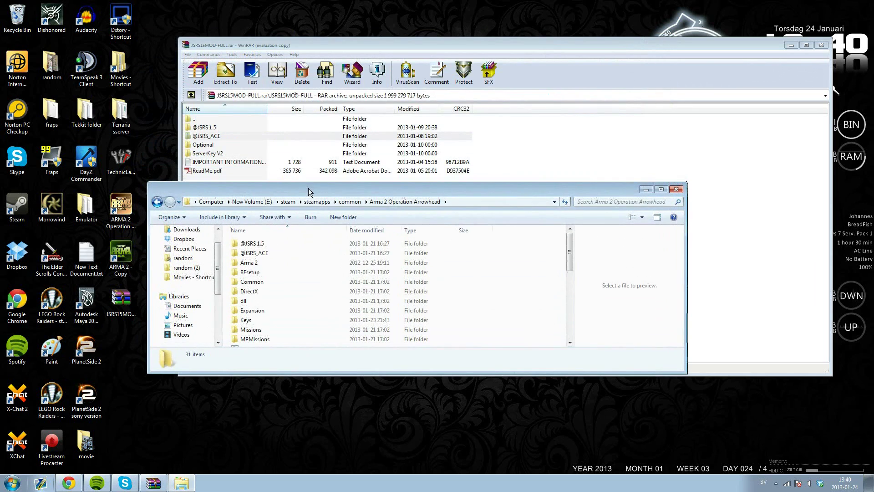
- Arrange the WinRAR archive and Arma 2 game folder windows so both are visible
click(212, 138)
click(209, 129)
drag(173, 188, 236, 198)
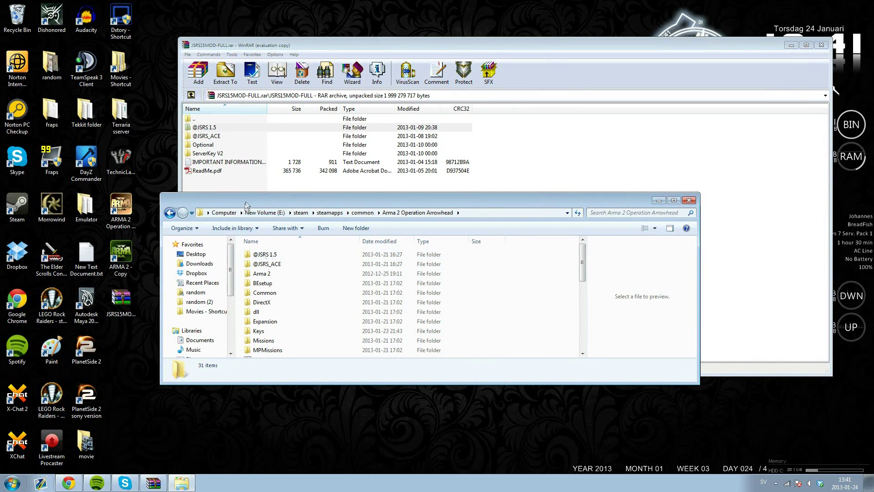
drag(338, 49, 305, 17)
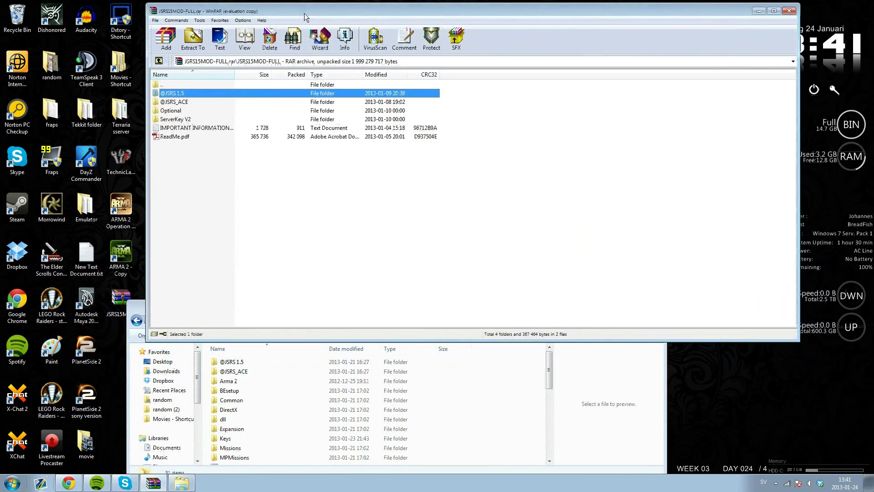
drag(136, 306, 59, 293)
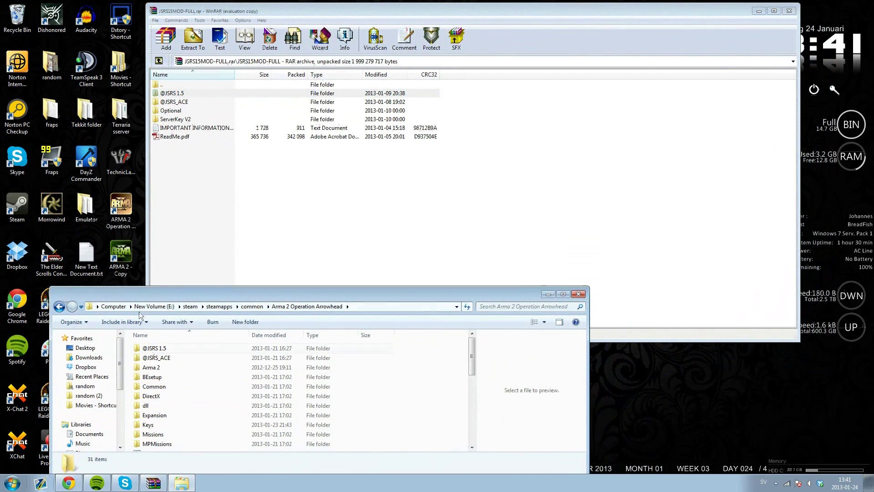
- Open the game's Keys folder and the archive's ServerKey V2 folder to compare jsrs15_v2.bikey
double_click(157, 426)
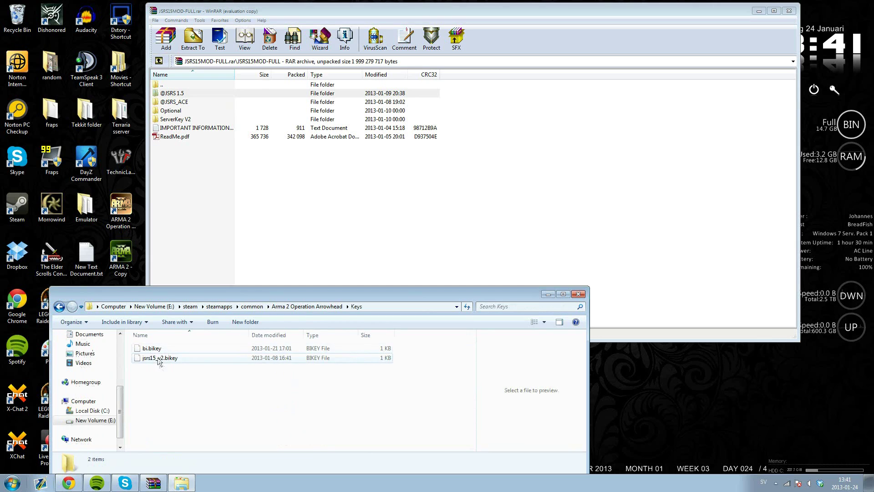
double_click(180, 119)
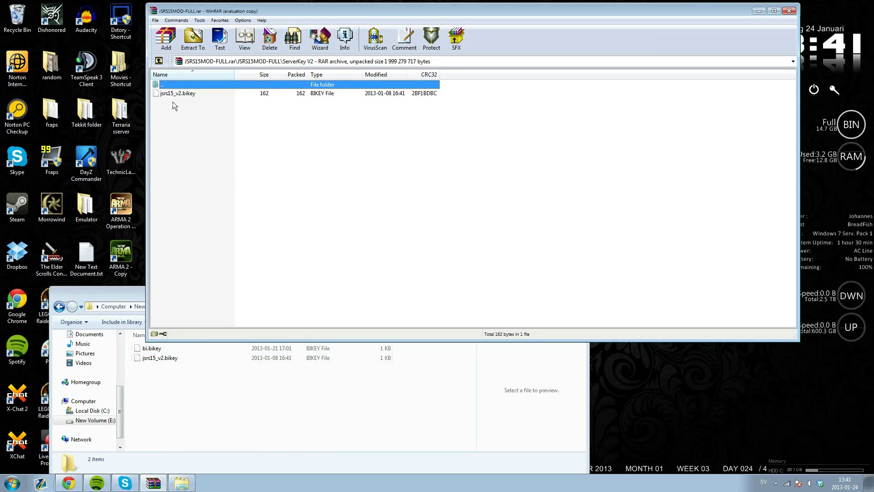
click(140, 292)
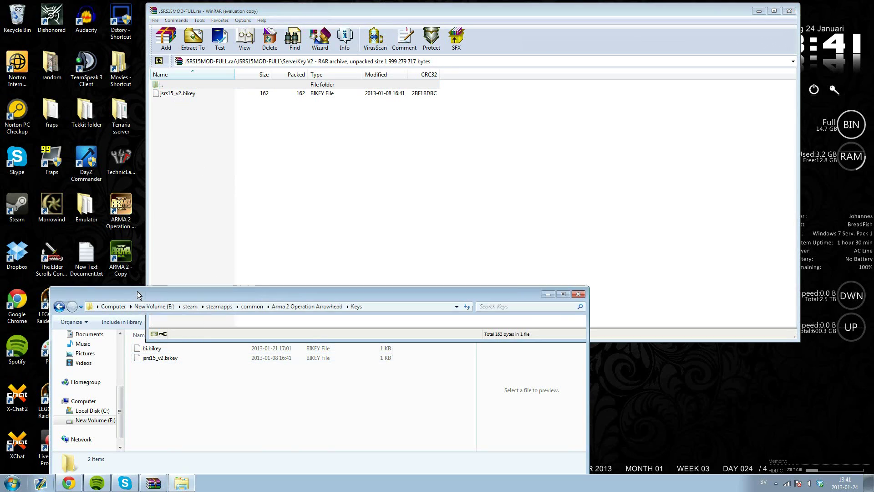
click(495, 12)
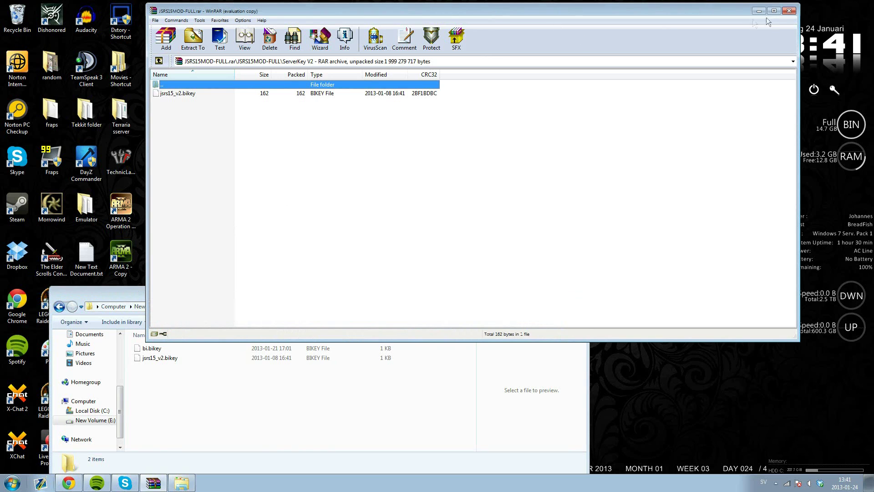
- Close the WinRAR archive and the Keys folder windows
click(790, 11)
drag(505, 294, 594, 110)
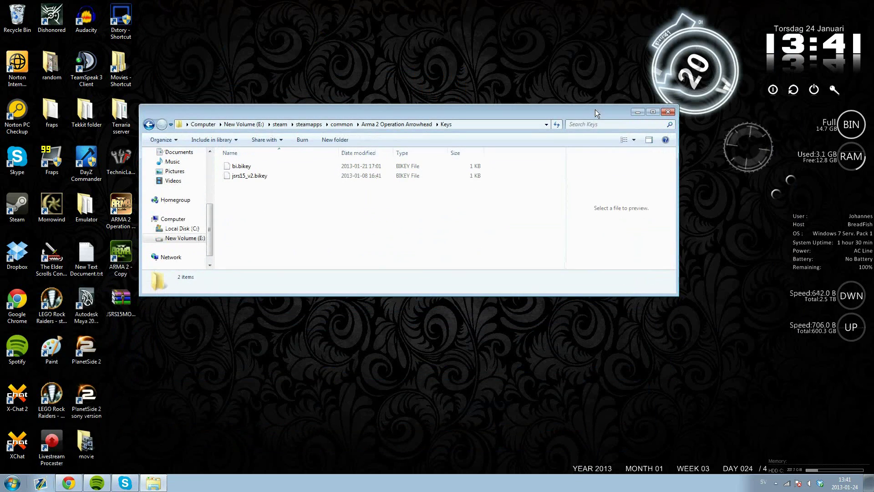
click(668, 114)
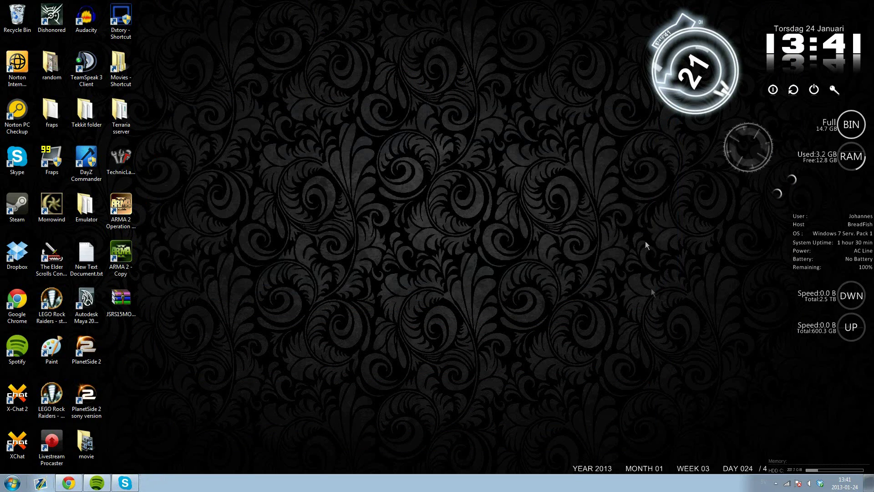
- Create a desktop shortcut for ARMA 2: Operation Arrowhead from the Steam library
click(776, 482)
right_click(798, 413)
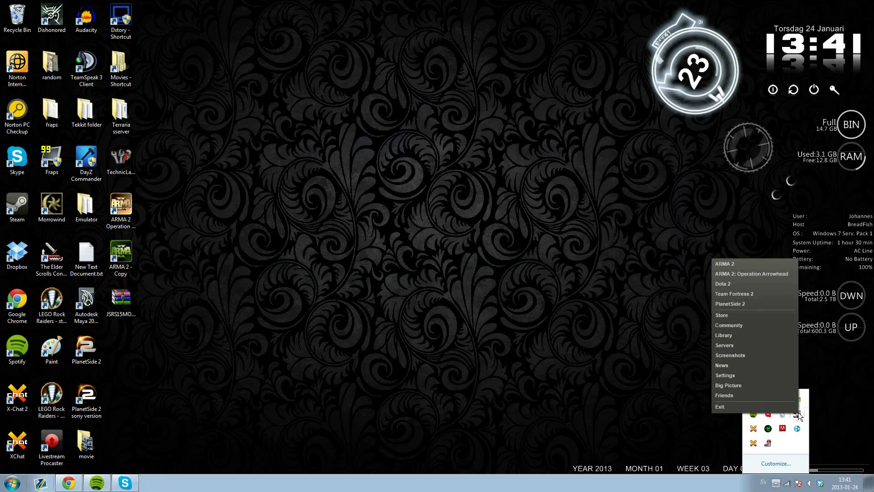
click(745, 333)
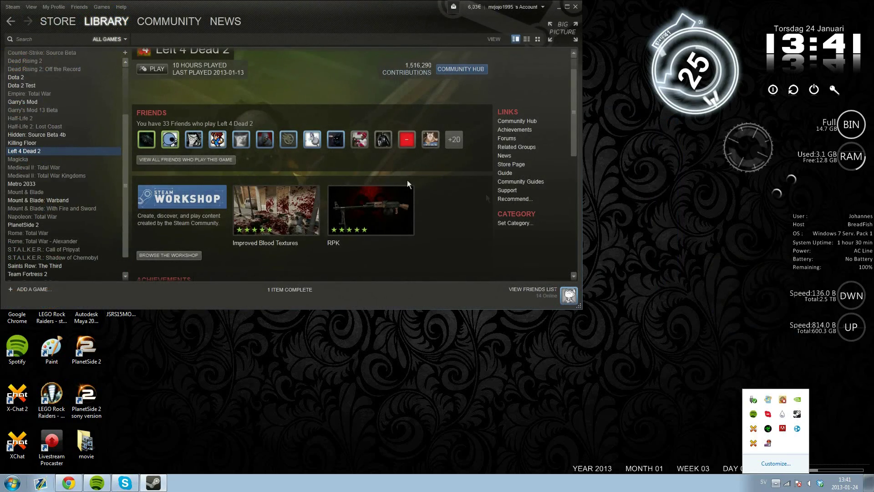
drag(295, 32, 492, 76)
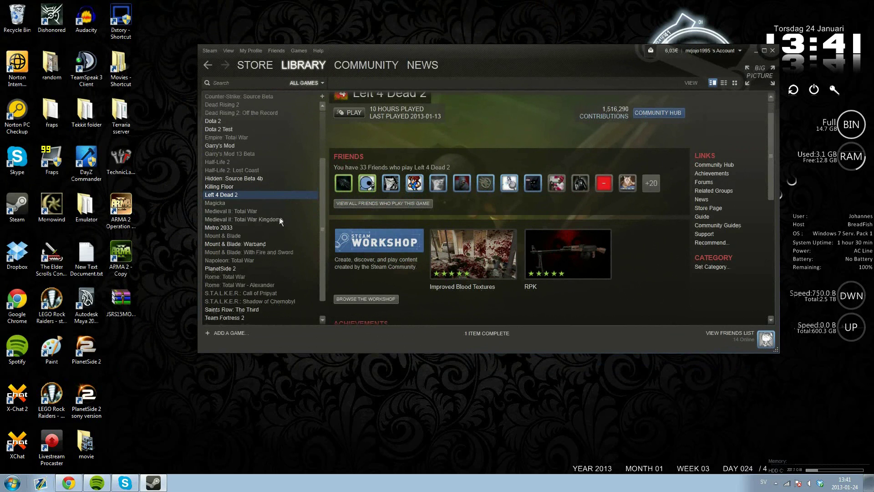
scroll(278, 205, up, 3)
click(219, 104)
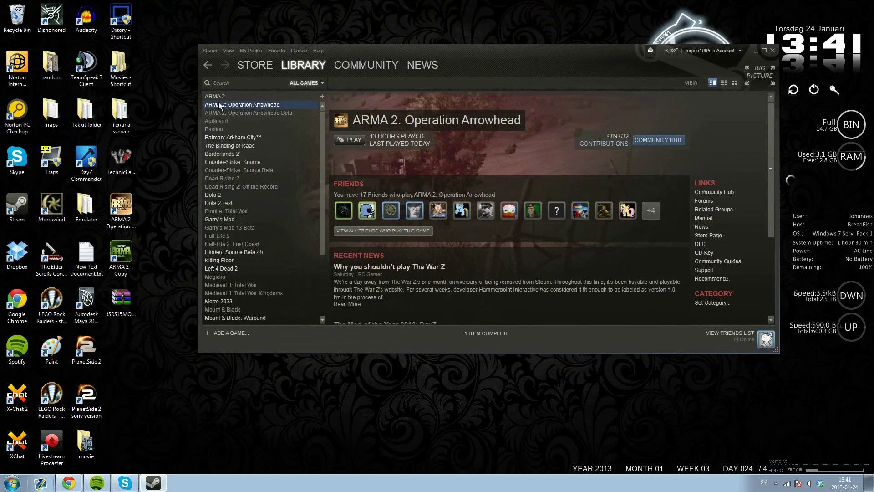
right_click(257, 108)
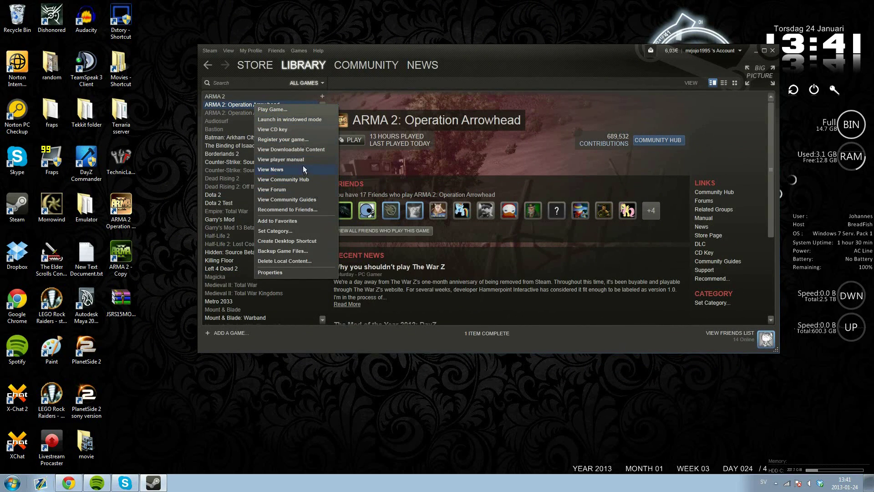
click(289, 243)
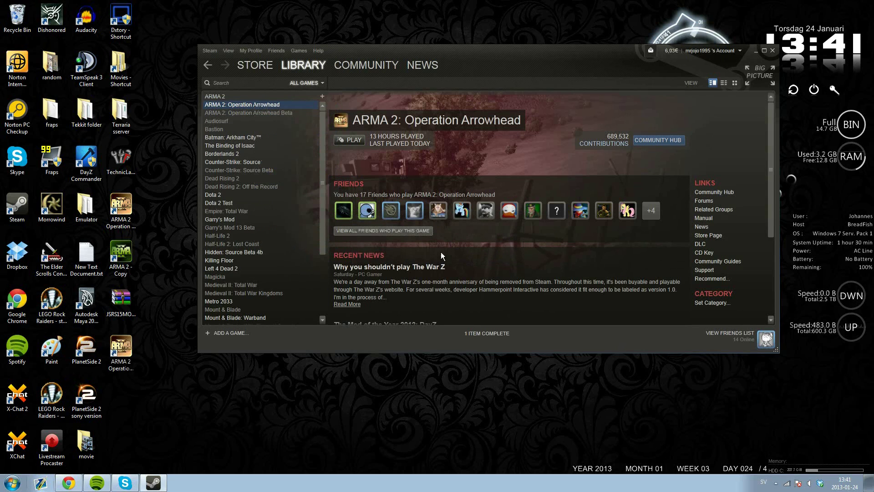
- Close Steam and copy the new ARMA 2 desktop shortcut
click(772, 50)
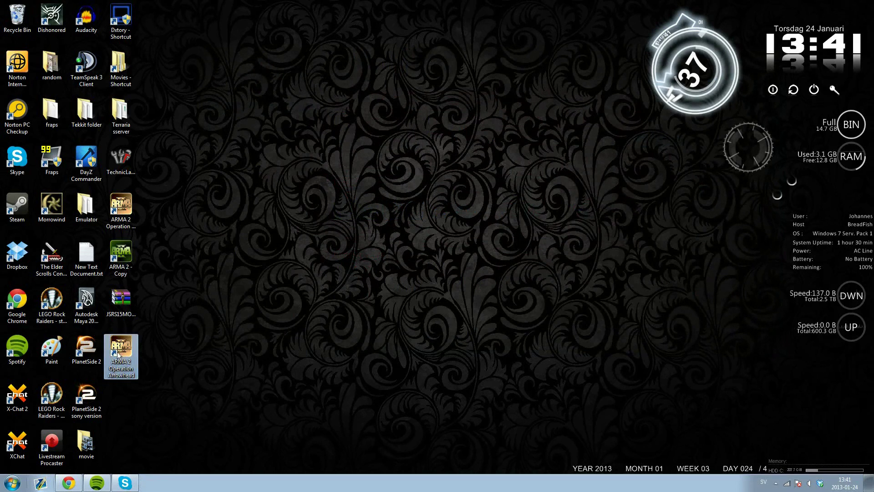
drag(121, 355, 164, 213)
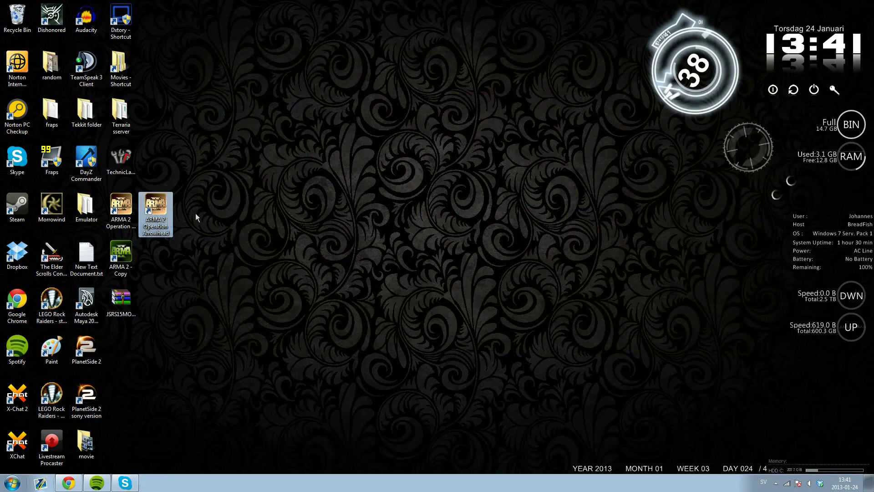
right_click(158, 211)
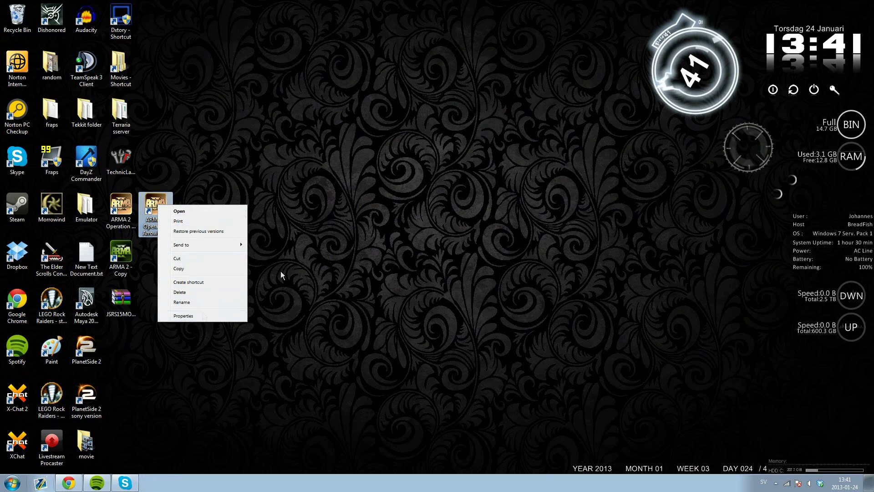
click(155, 212)
right_click(158, 206)
click(192, 266)
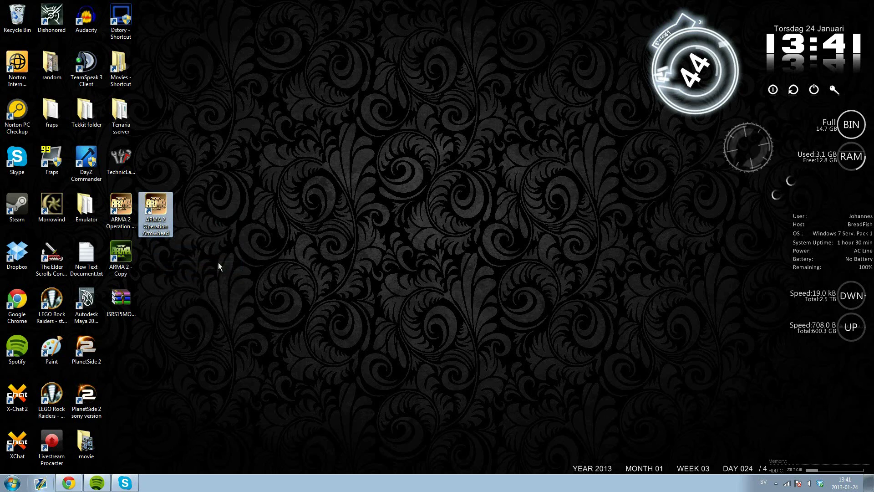
- Paste a copy of the shortcut onto the desktop and delete the original
right_click(181, 269)
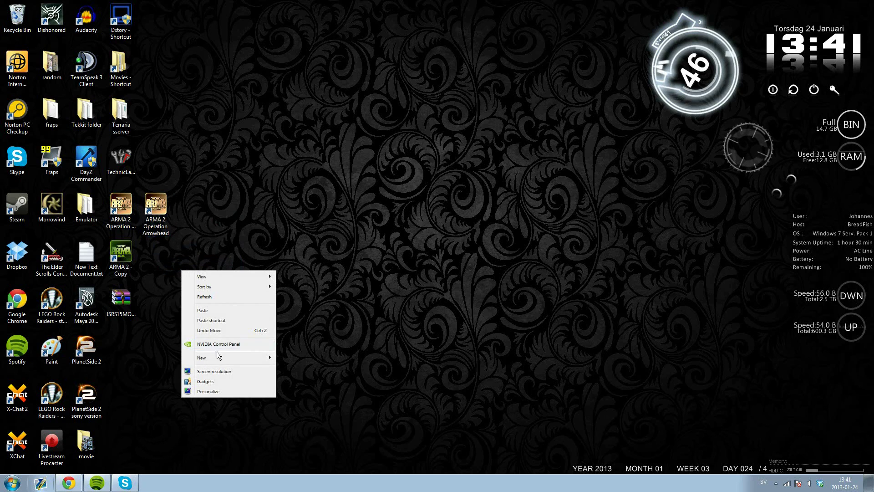
click(210, 310)
drag(158, 205, 226, 206)
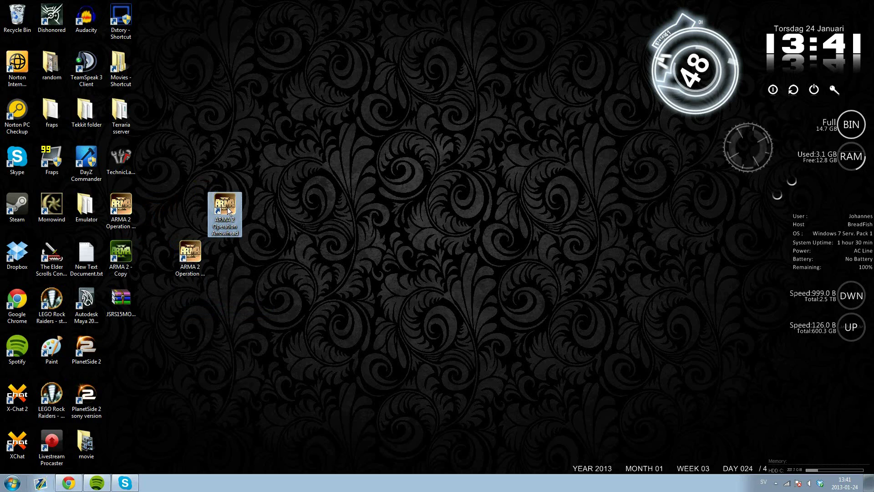
key(Delete)
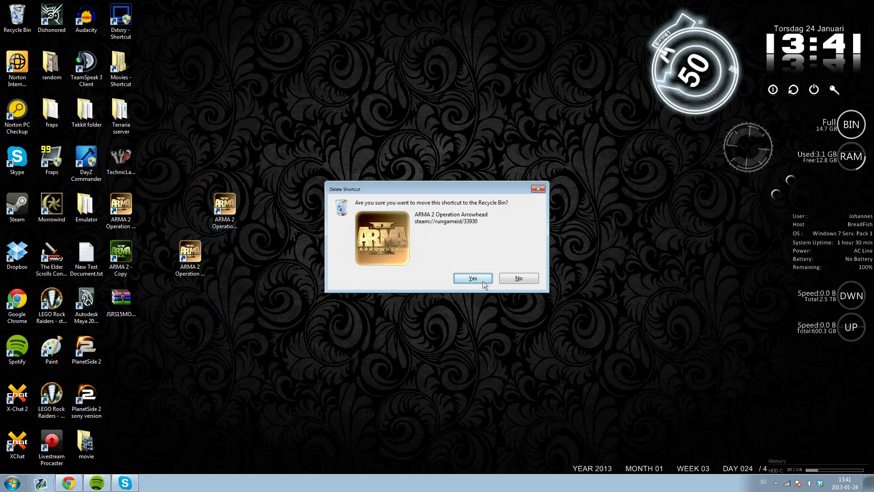
key(Return)
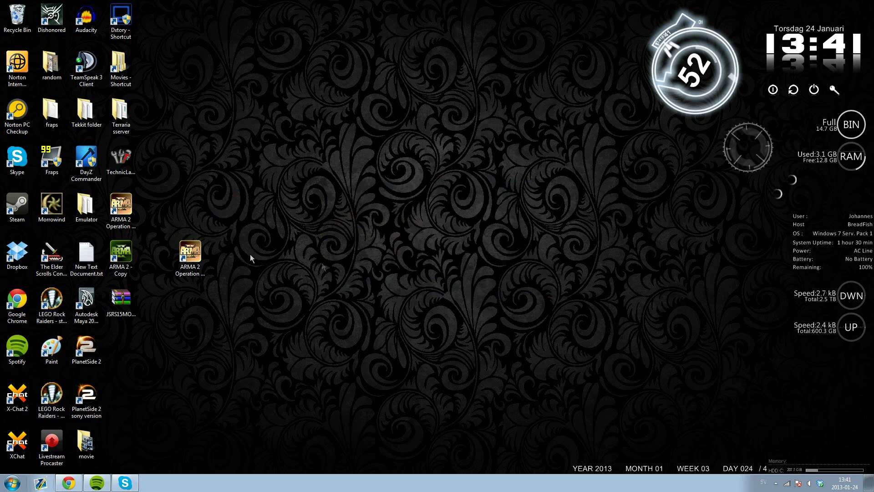
drag(206, 257, 175, 214)
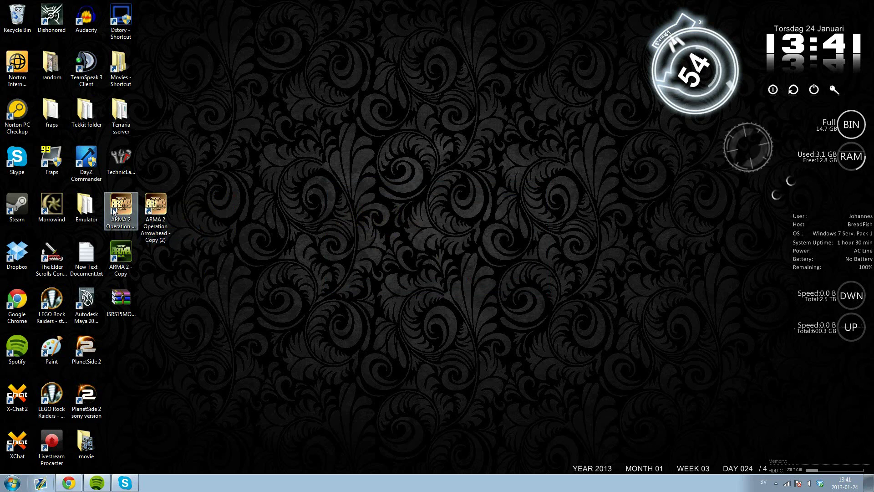
- Open the Properties of the 'ARMA 2 Operation Arrowhead - Copy (2)' shortcut
right_click(167, 200)
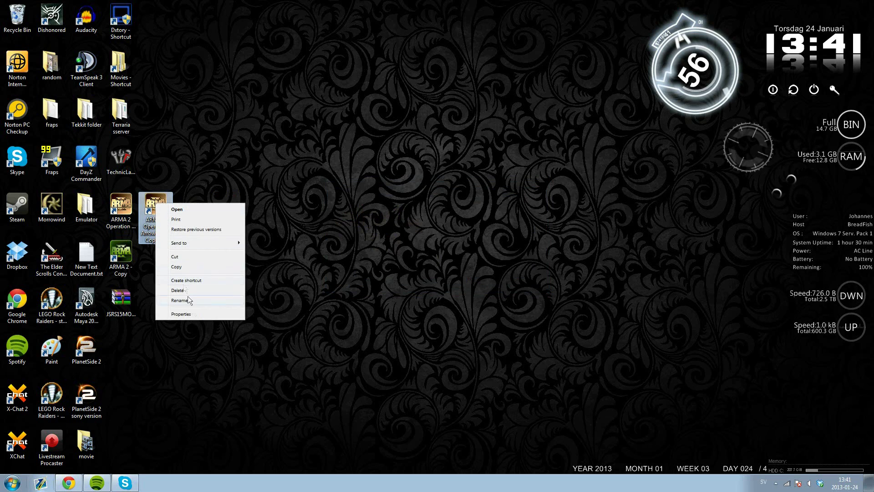
click(189, 367)
drag(248, 211, 322, 196)
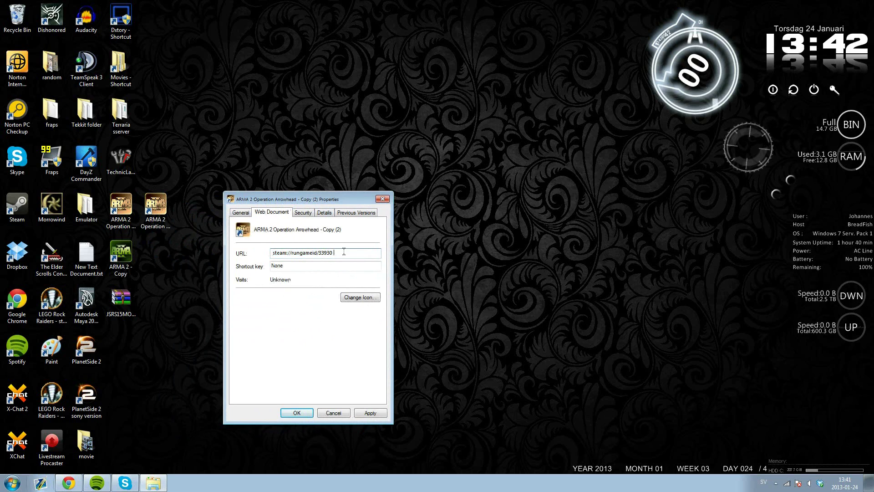
- Append -mod=@ to the Copy (2) shortcut's steam://rungameid/33930 URL
text(-mod=@)
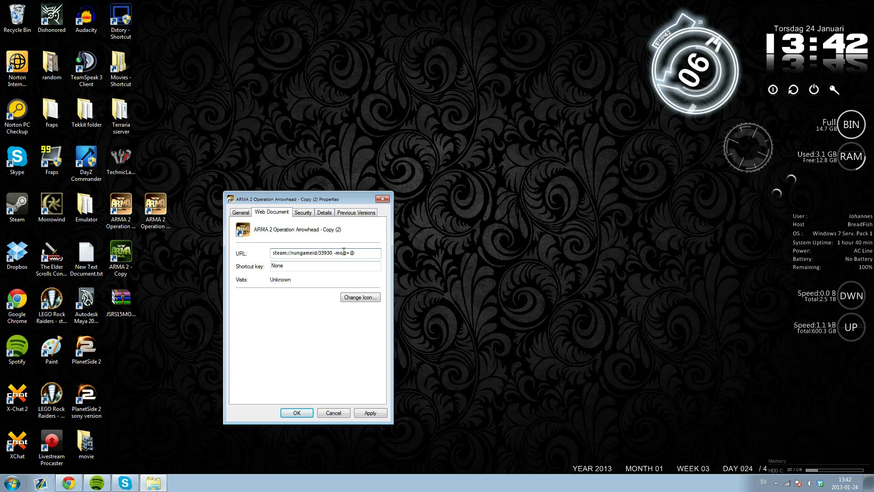
right_click(121, 211)
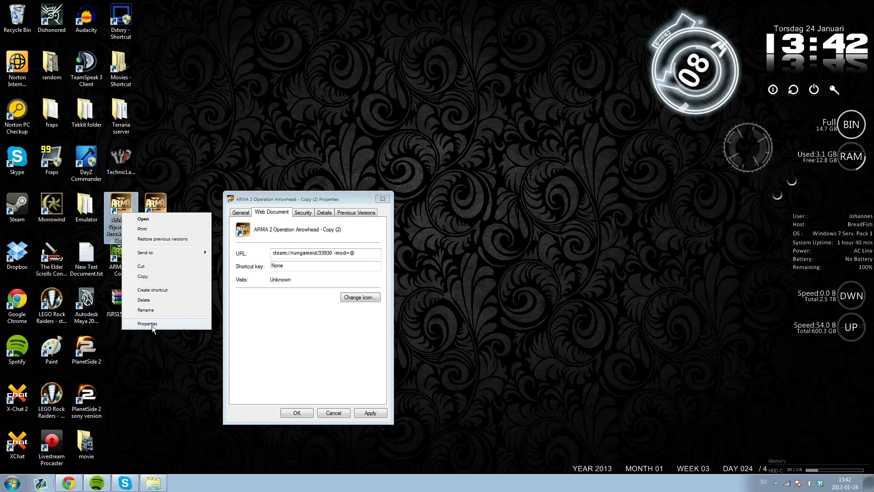
click(137, 321)
drag(208, 218, 160, 197)
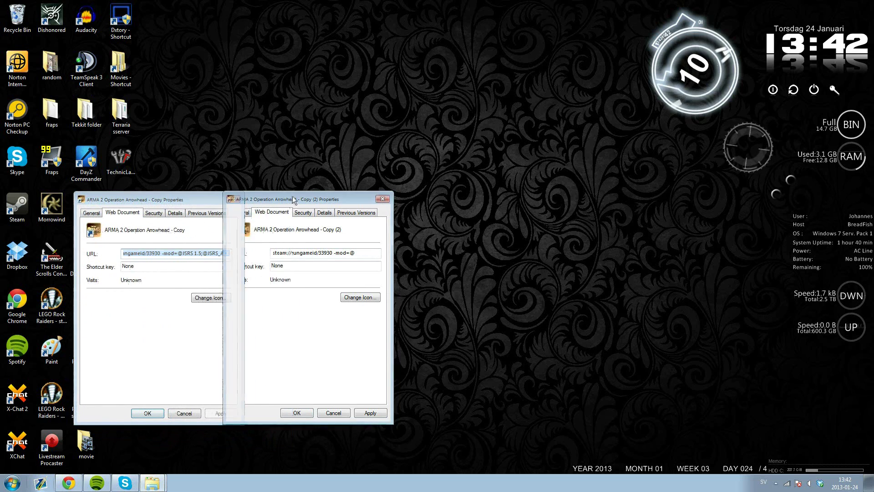
drag(293, 197, 347, 189)
click(194, 254)
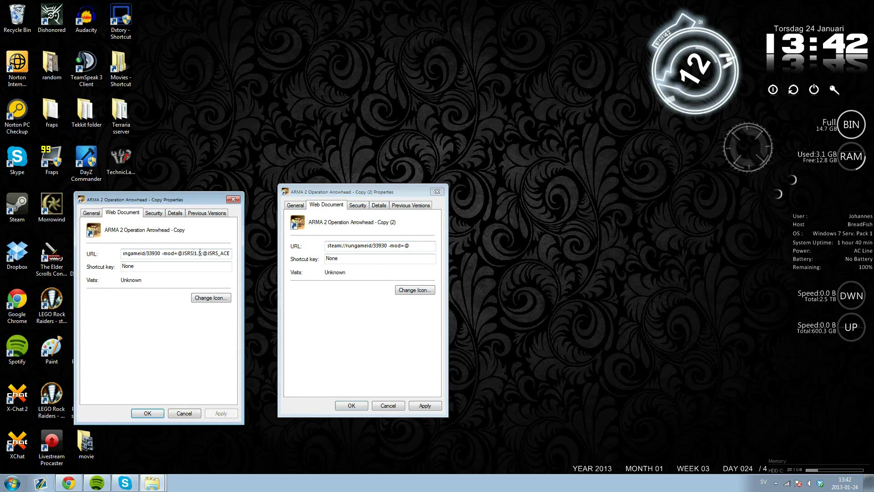
drag(202, 254, 225, 253)
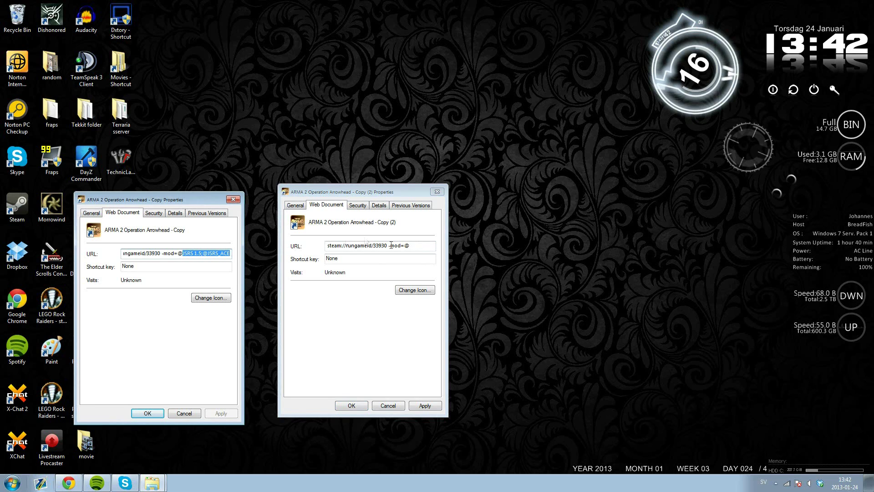
click(412, 245)
key(ctrl+v)
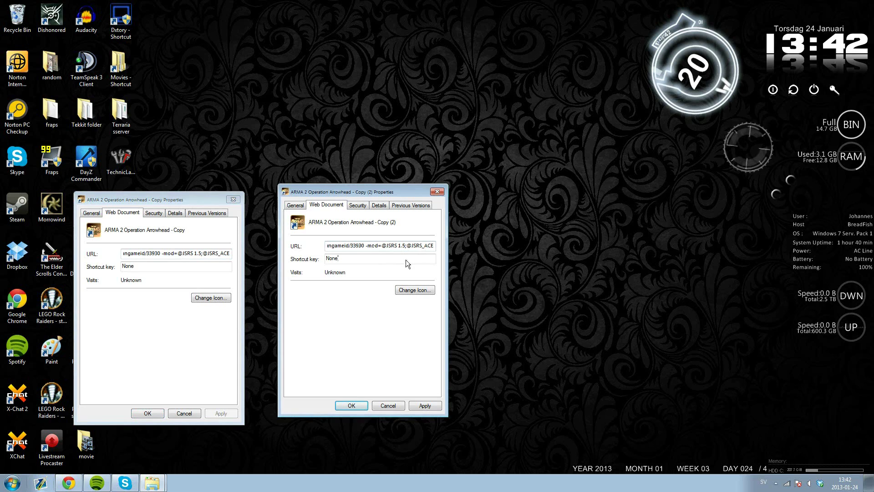
click(433, 246)
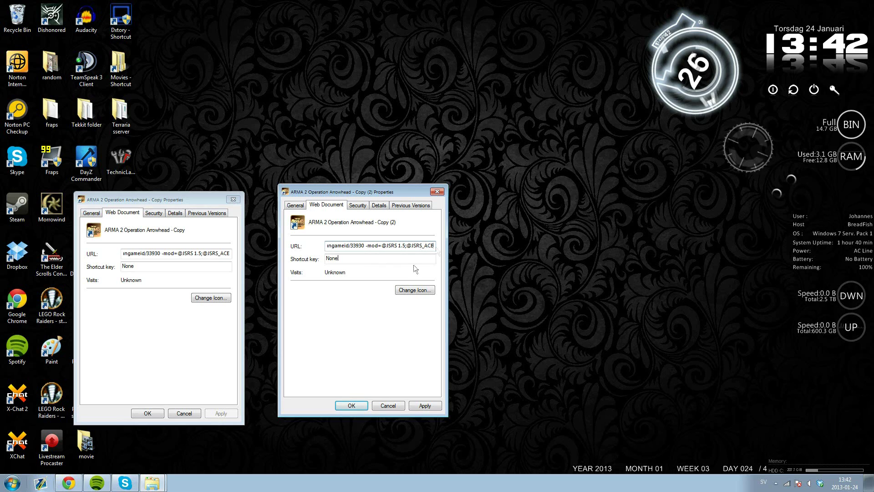
- Finish the Copy (2) URL, apply it, and close both Properties dialogs with OK
click(161, 481)
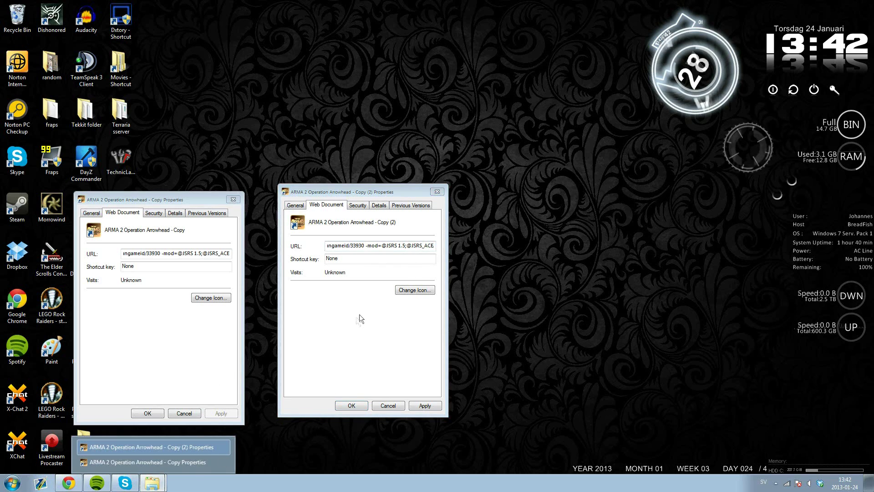
click(318, 337)
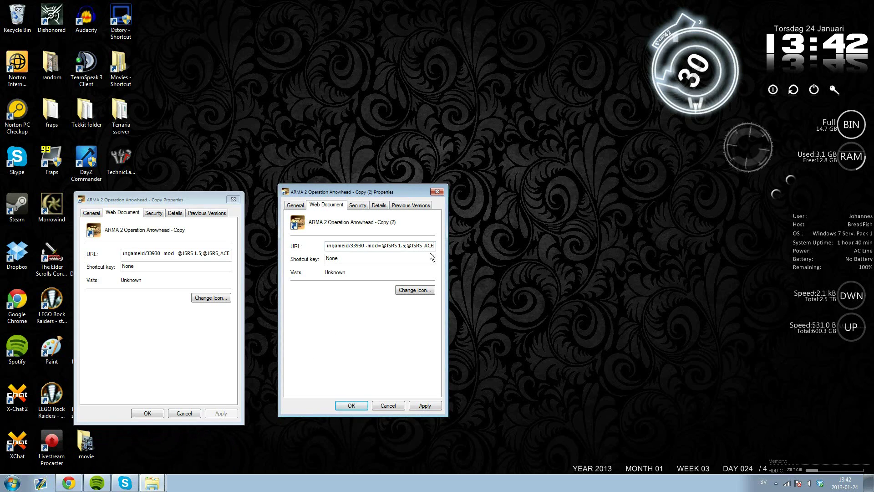
text(@)
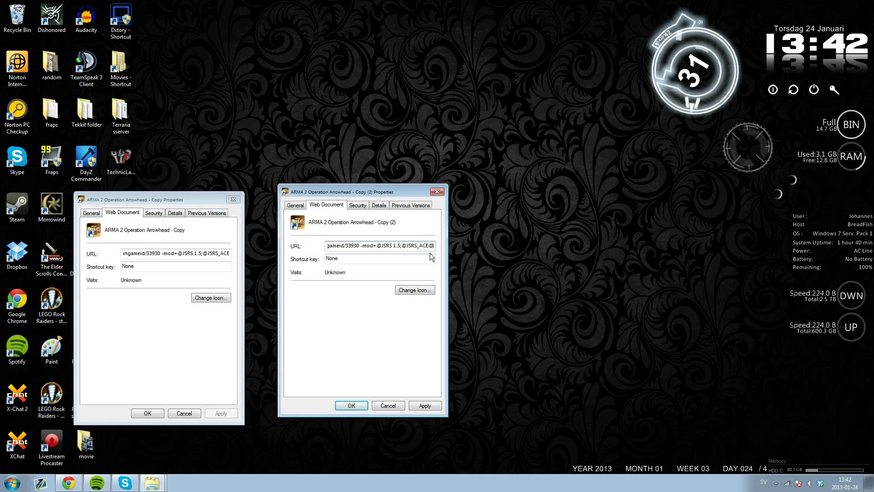
text(mod name)
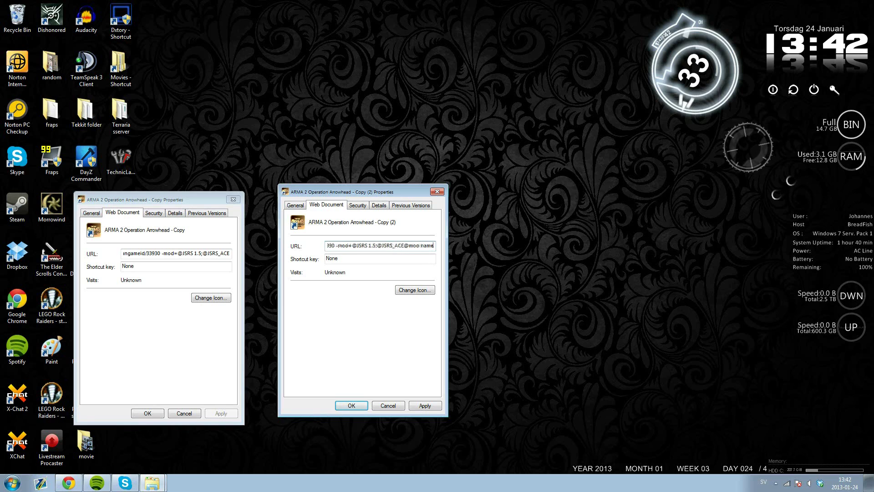
text( here)
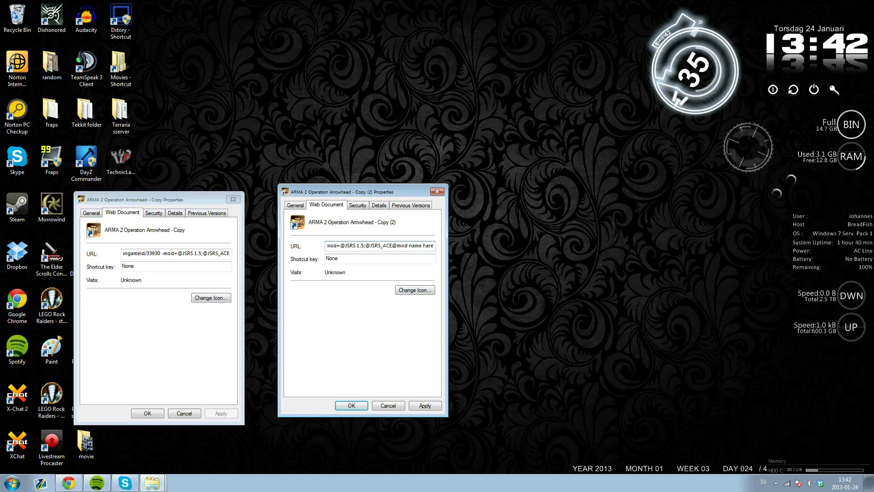
text(@ a)
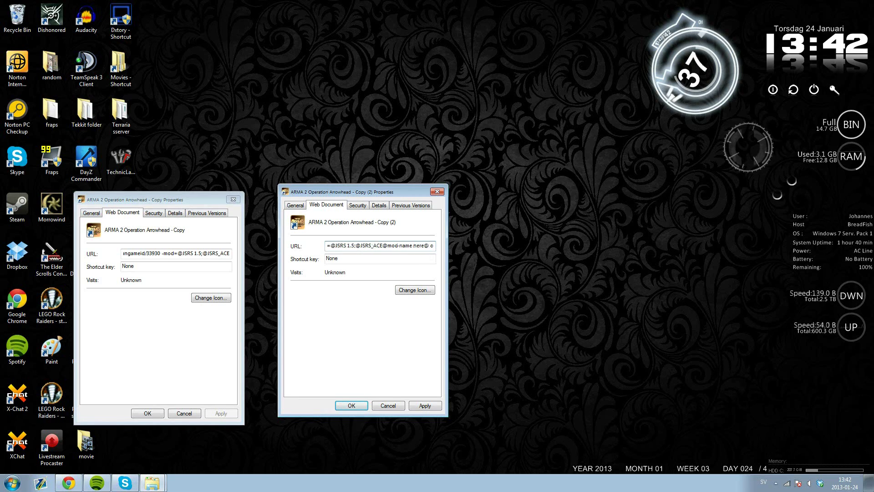
text(nd so on)
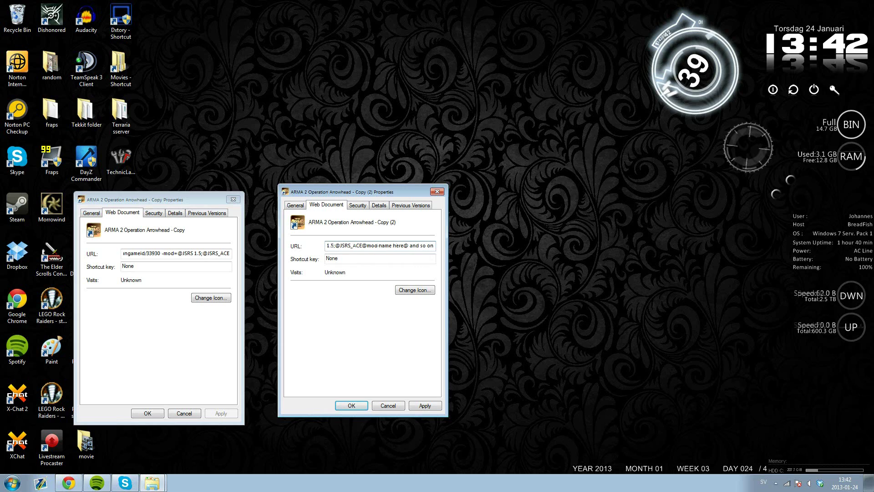
key(Left)
key(Left)
key(Left)
key(Left)
key(Left)
key(Left)
key(Left)
key(Left)
key(Left)
key(Left)
key(Left)
key(Left)
key(Left)
key(Left)
key(Left)
key(Left)
key(Left)
key(Left)
key(Left)
key(Left)
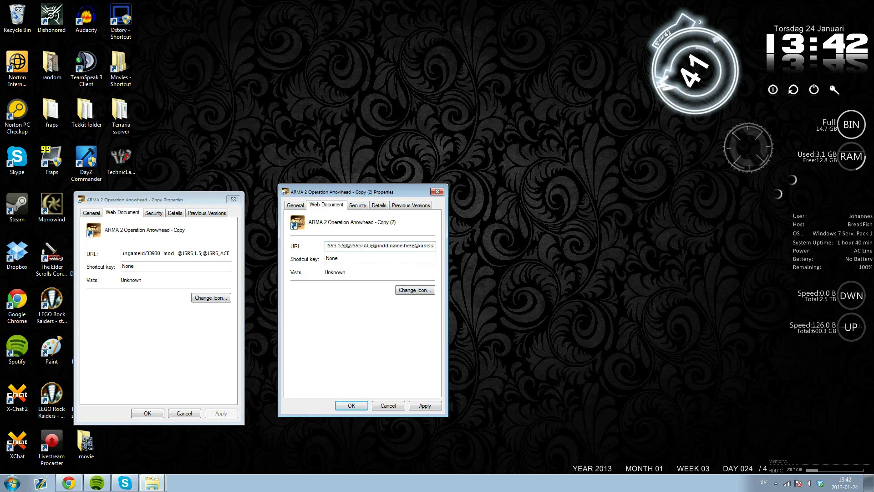
key(Left)
key(Left)
key(Left)
key(Left)
key(Left)
key(Left)
key(Left)
key(Left)
key(Left)
key(Left)
key(Left)
key(Left)
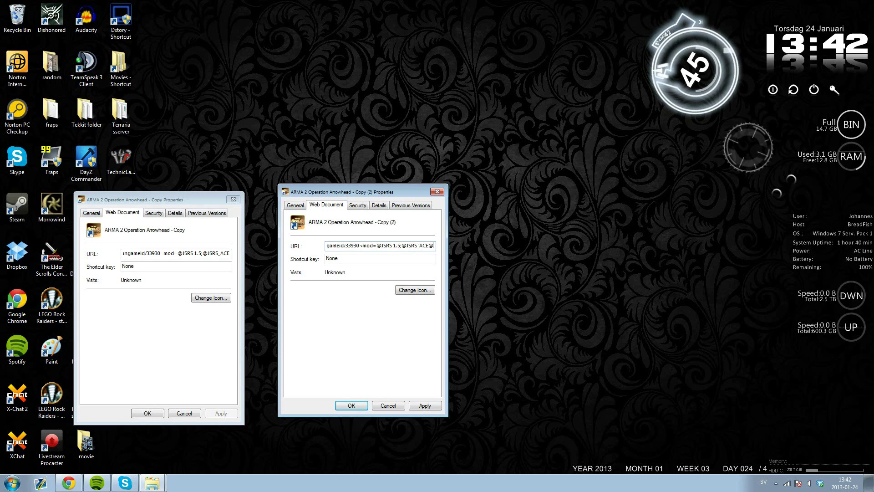
click(433, 405)
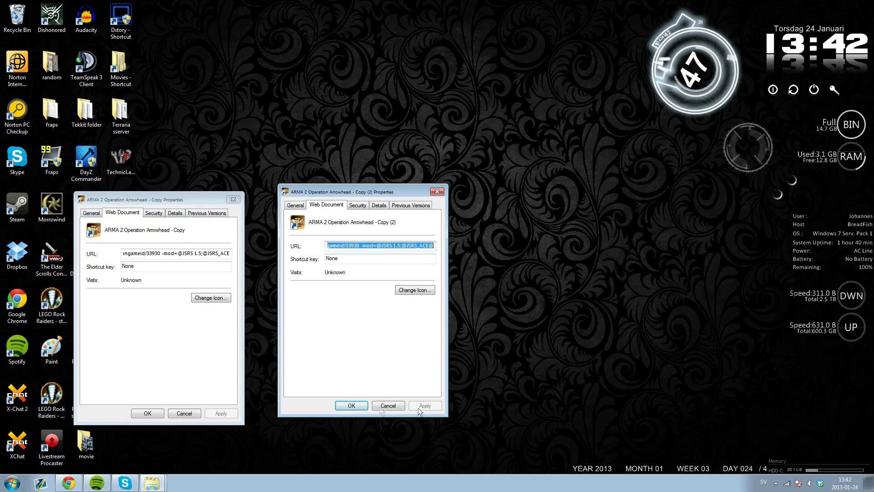
click(348, 405)
click(152, 416)
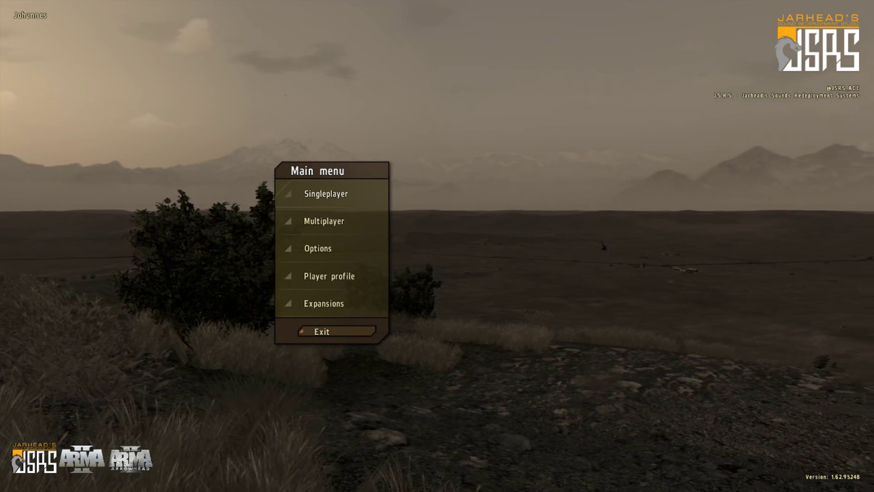
key(Return)
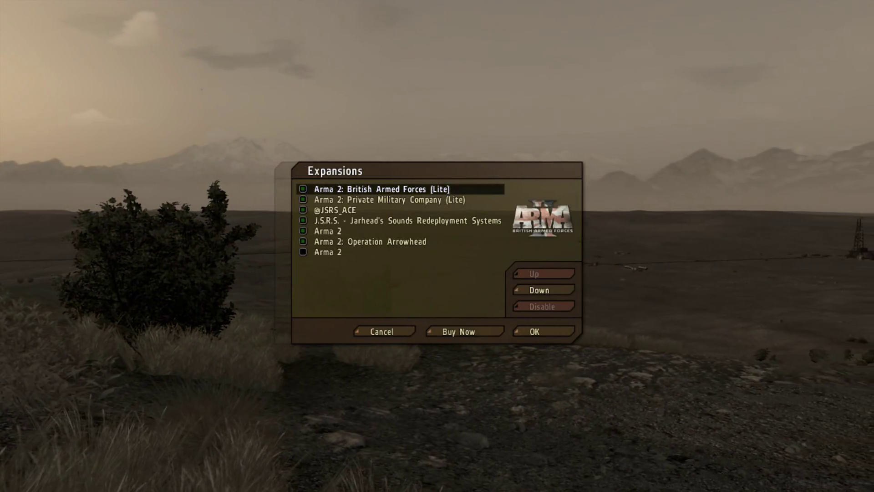
click(336, 210)
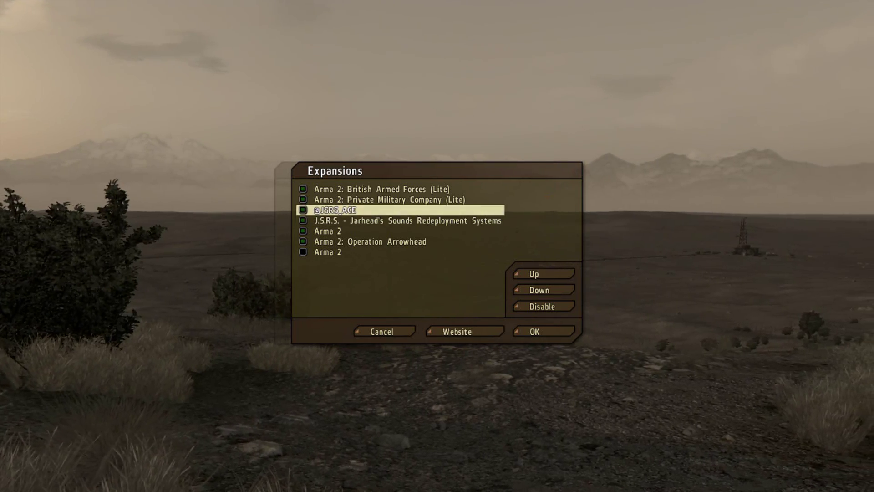
click(542, 306)
click(408, 210)
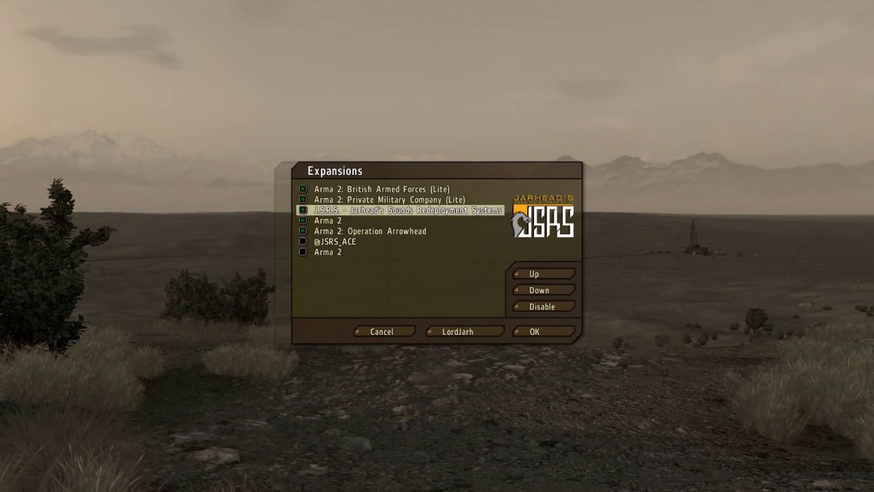
click(542, 306)
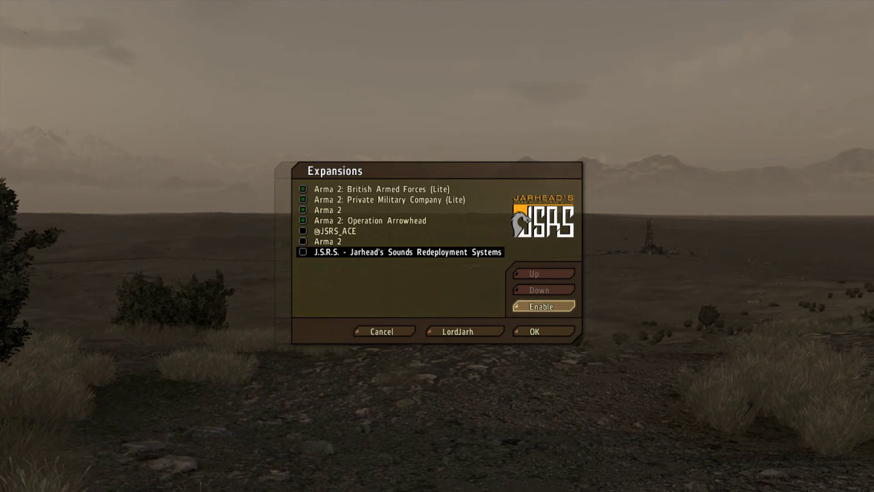
click(542, 306)
click(400, 242)
click(542, 306)
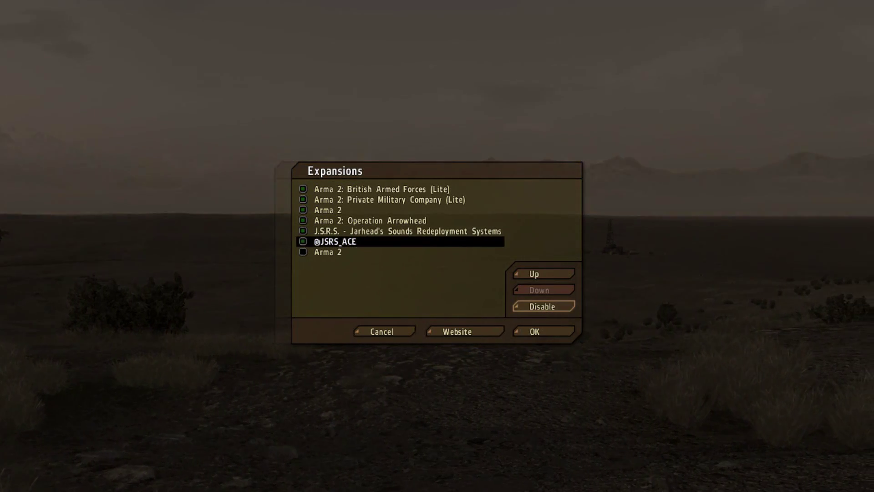
- Confirm the Expansions changes and select OK on the restart prompt
click(543, 331)
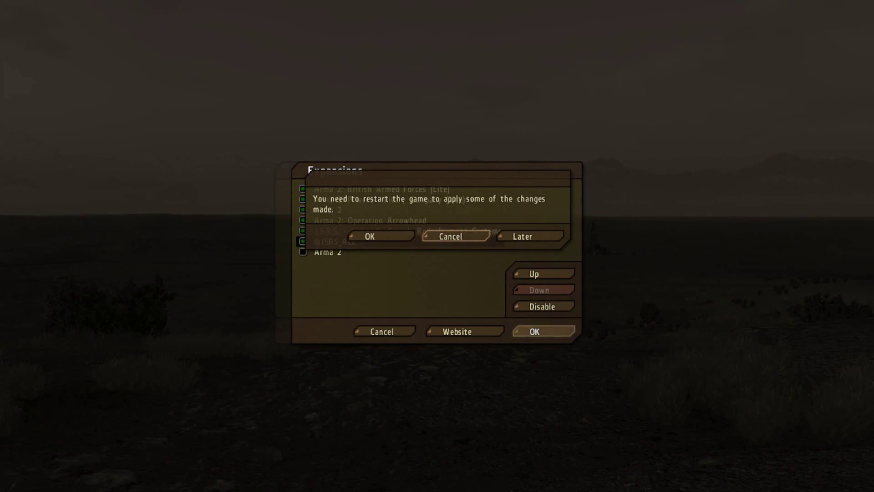
key(Left)
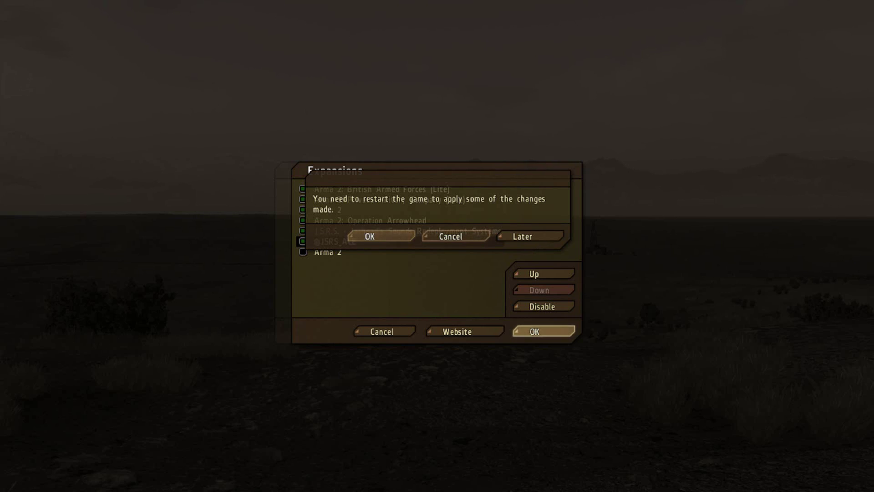